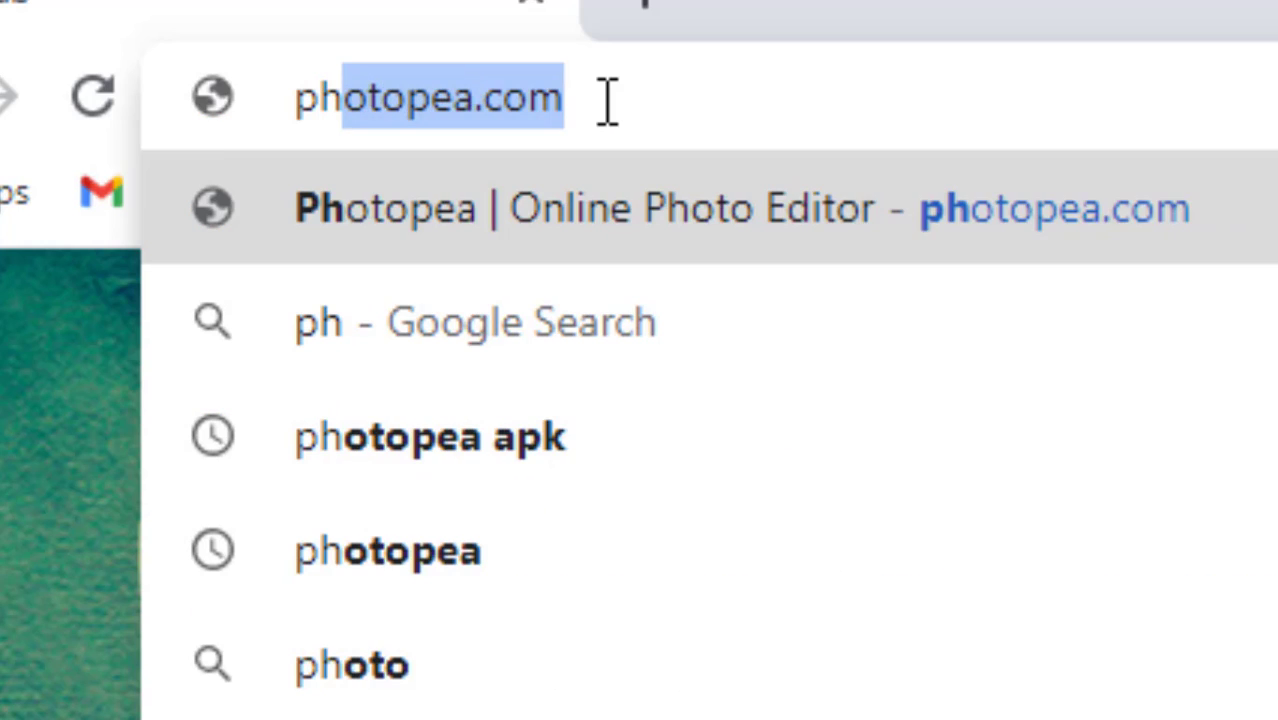
Go to photopea.com and dismiss the introductory banner covering the editor
type("oto")
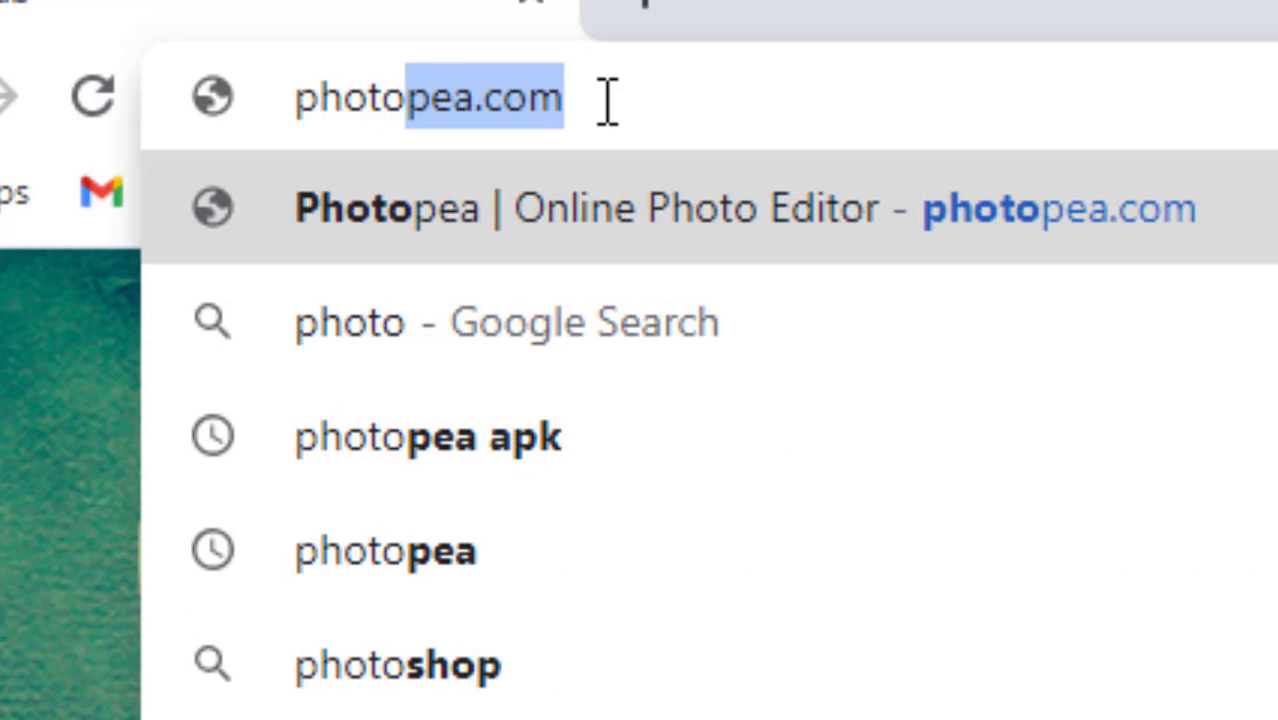
type("pea.co")
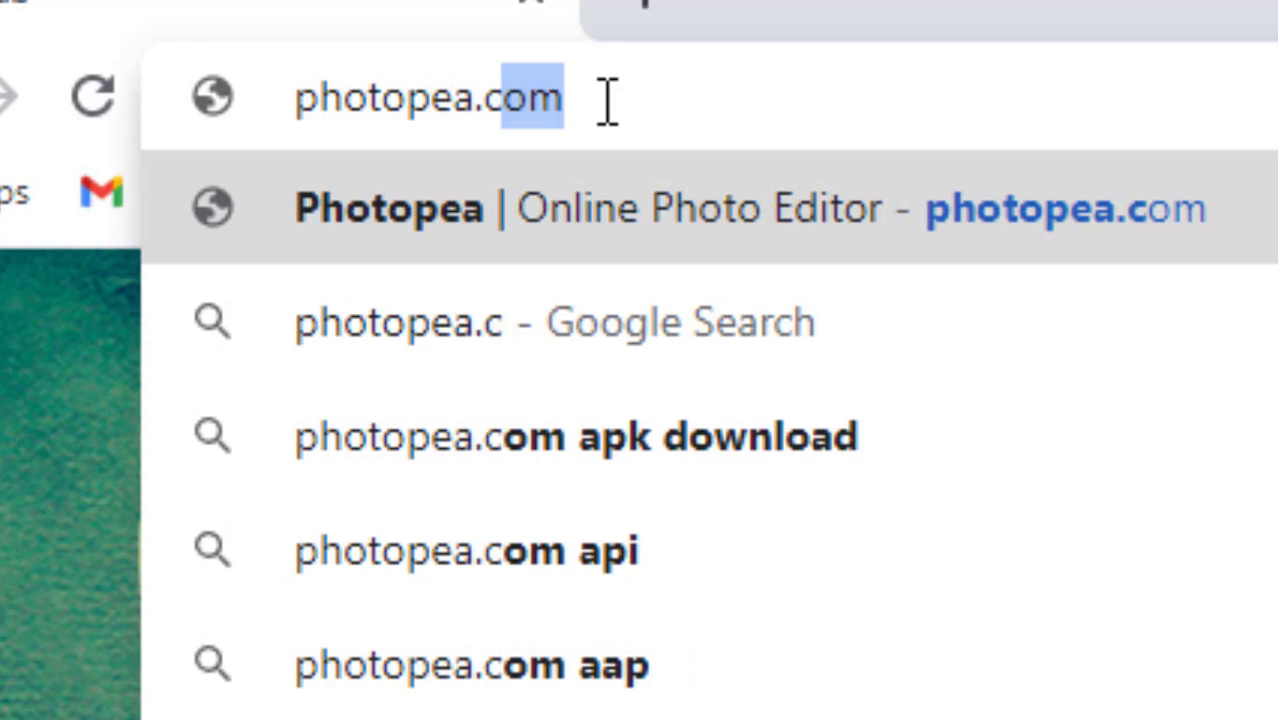
type("m")
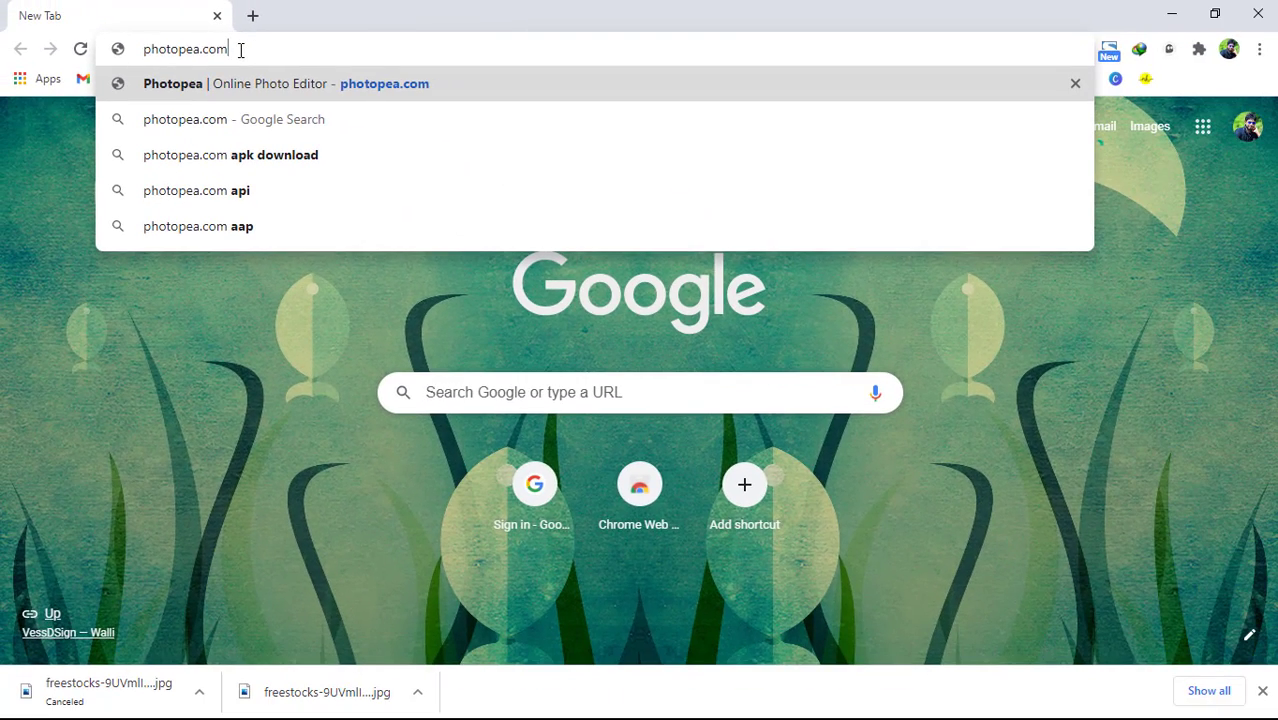
key("Return")
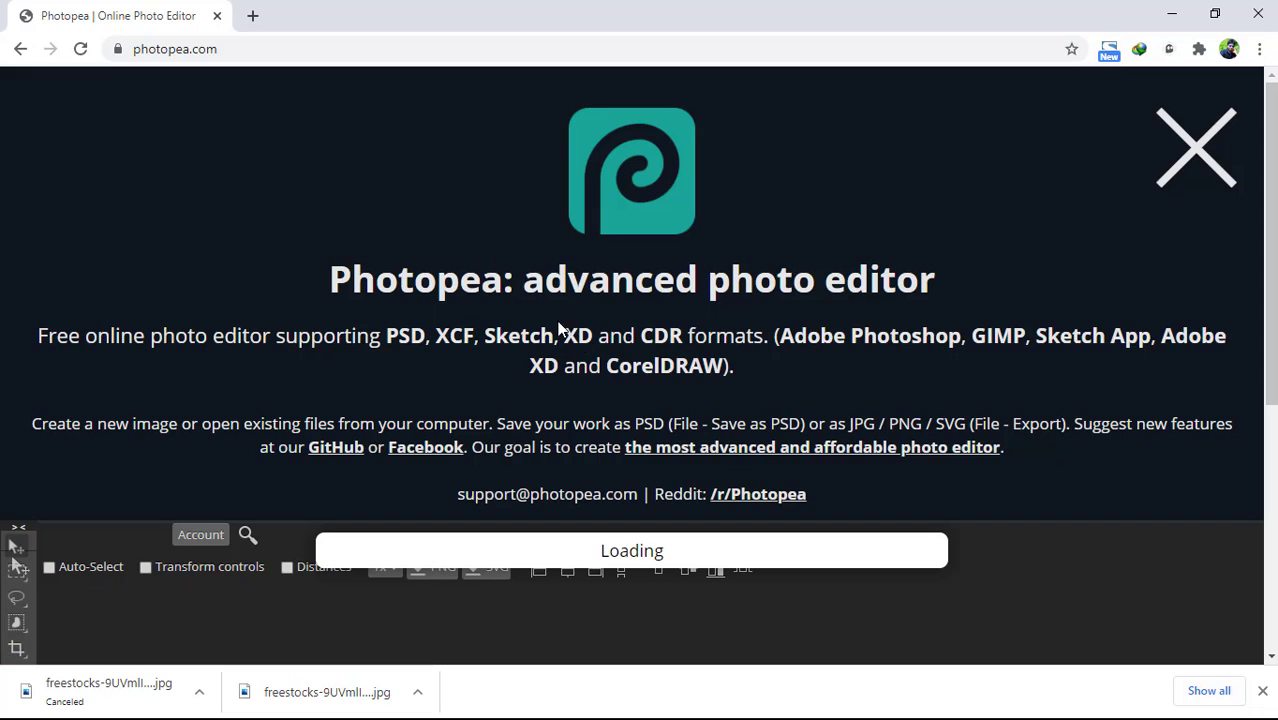
left_click(1192, 165)
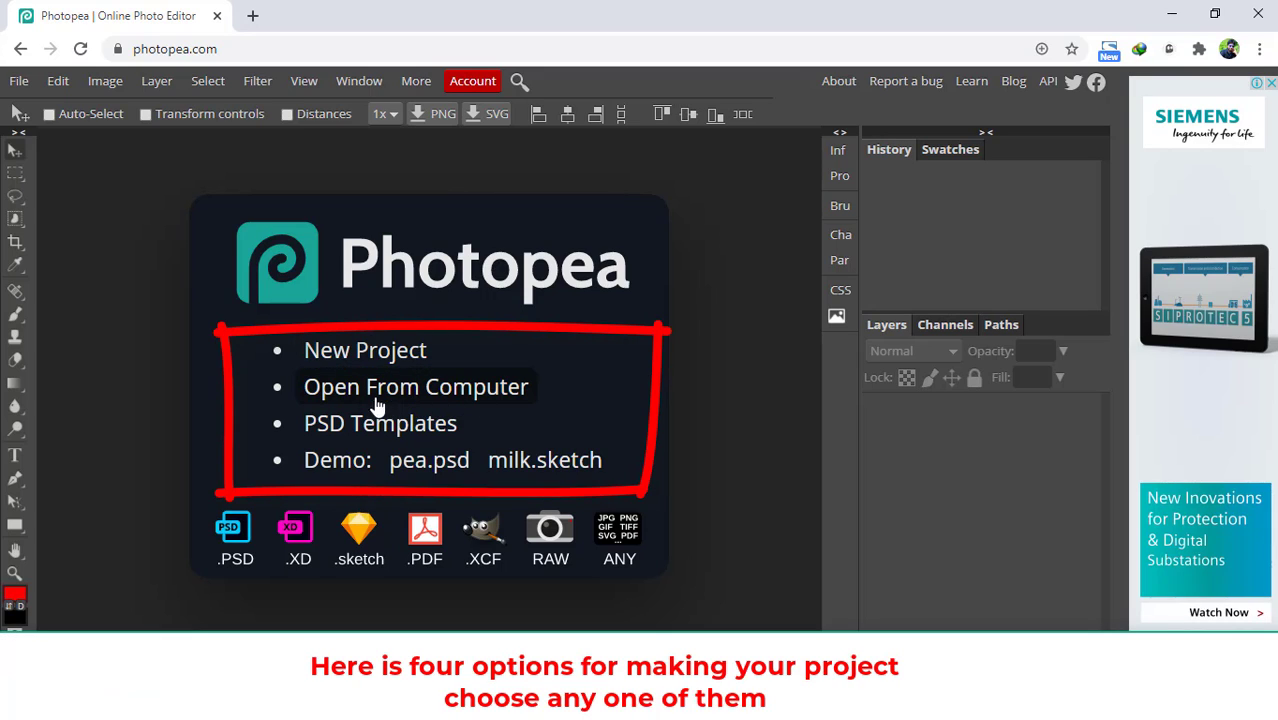
Open the freestocks unsplash photo of the woman in the winter hat from the computer's Desktop folder
left_click(416, 397)
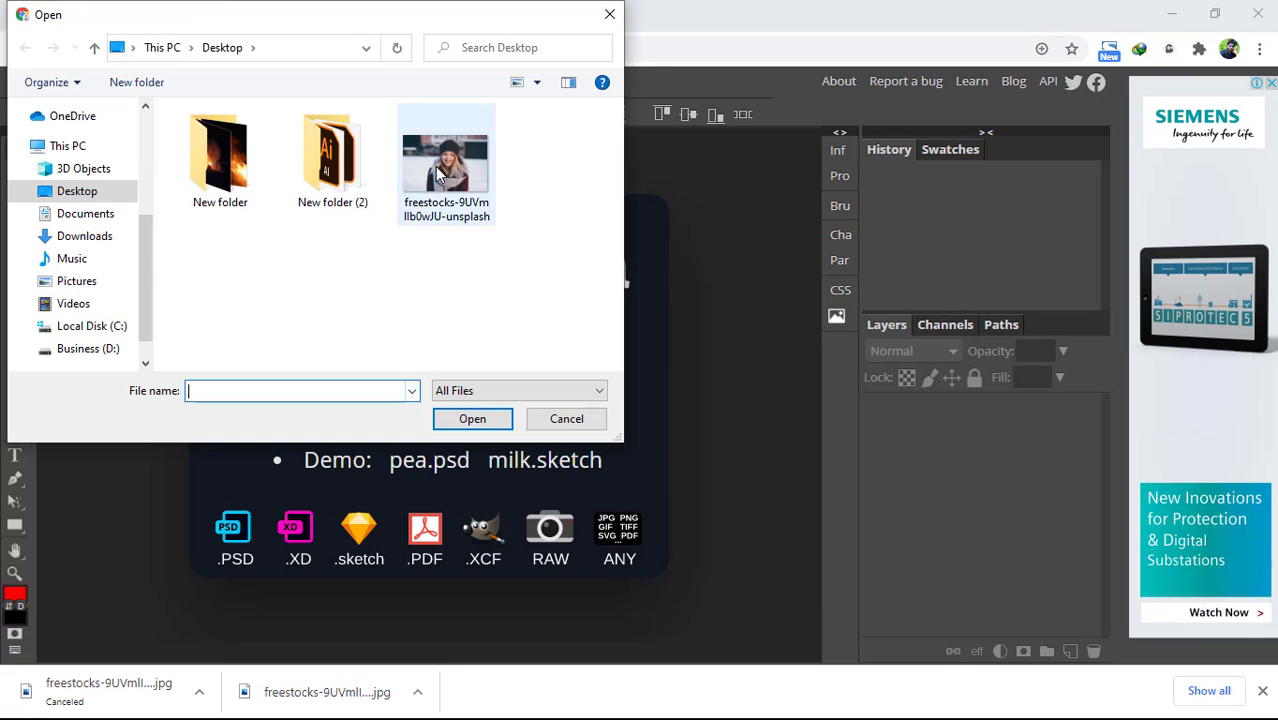
left_click(437, 174)
left_click(472, 418)
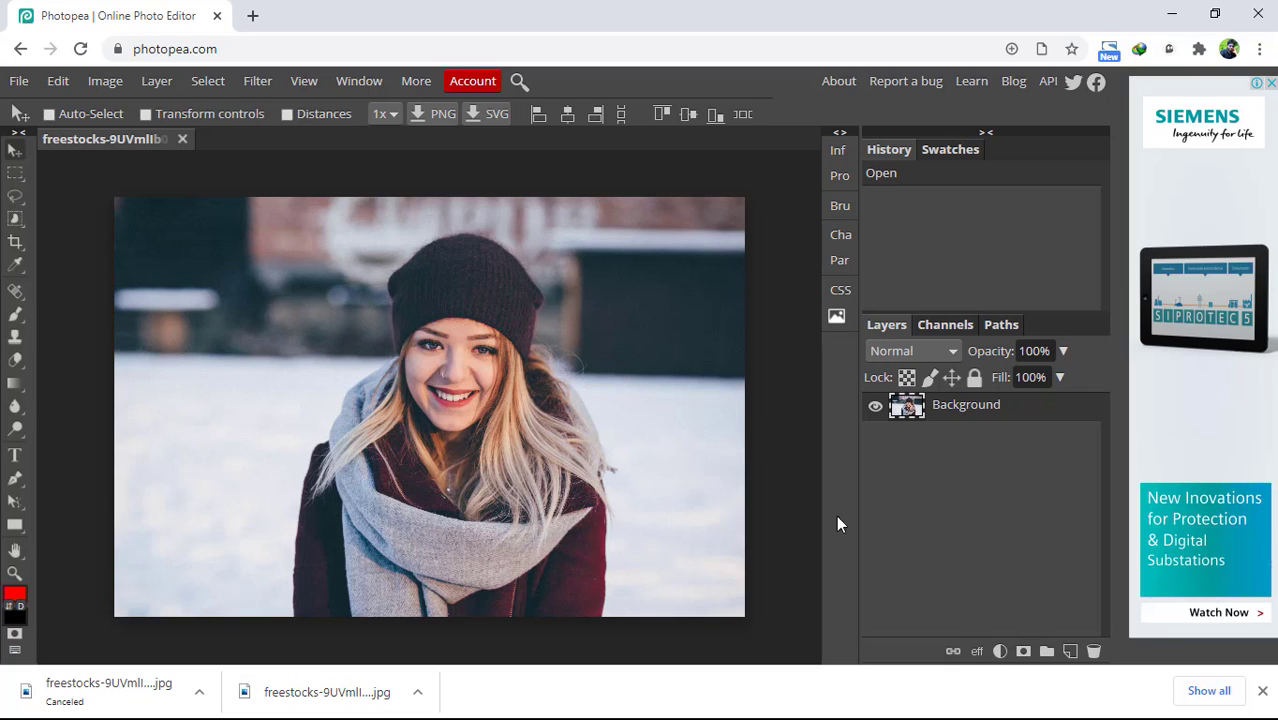
Add a Brightness/Contrast adjustment layer with brightness 32 and contrast 17
left_click(999, 651)
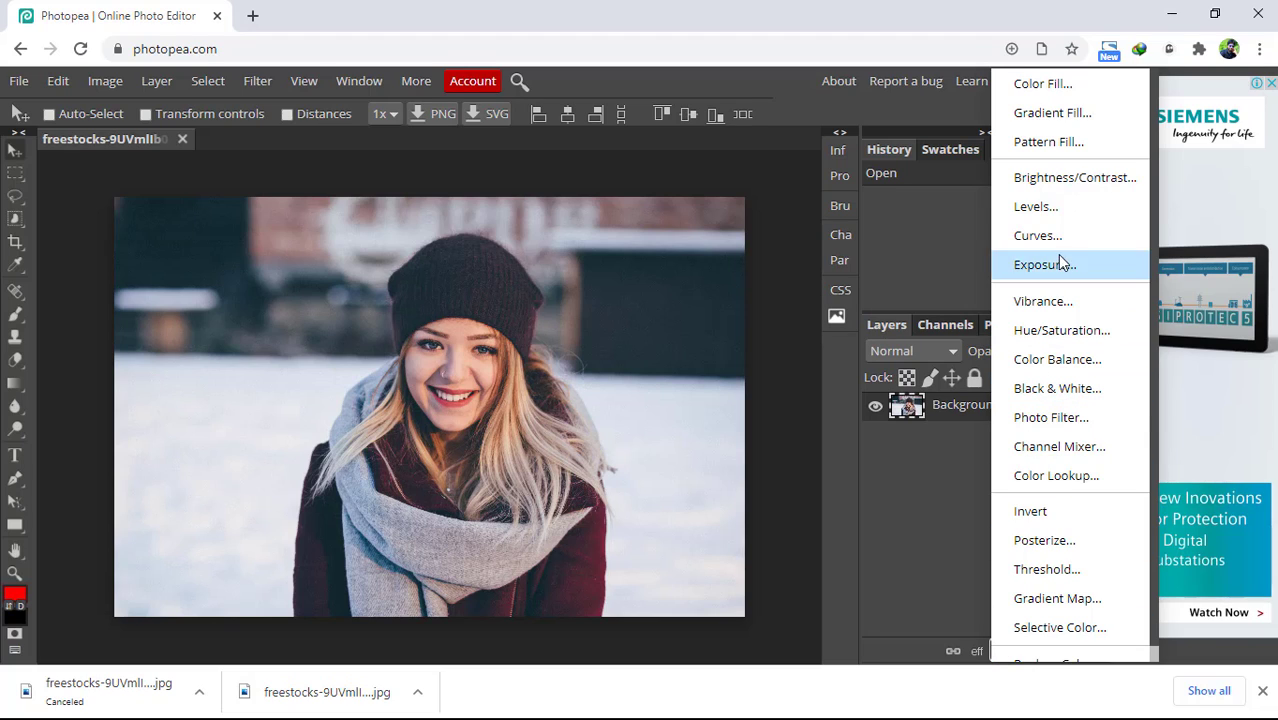
left_click(1069, 184)
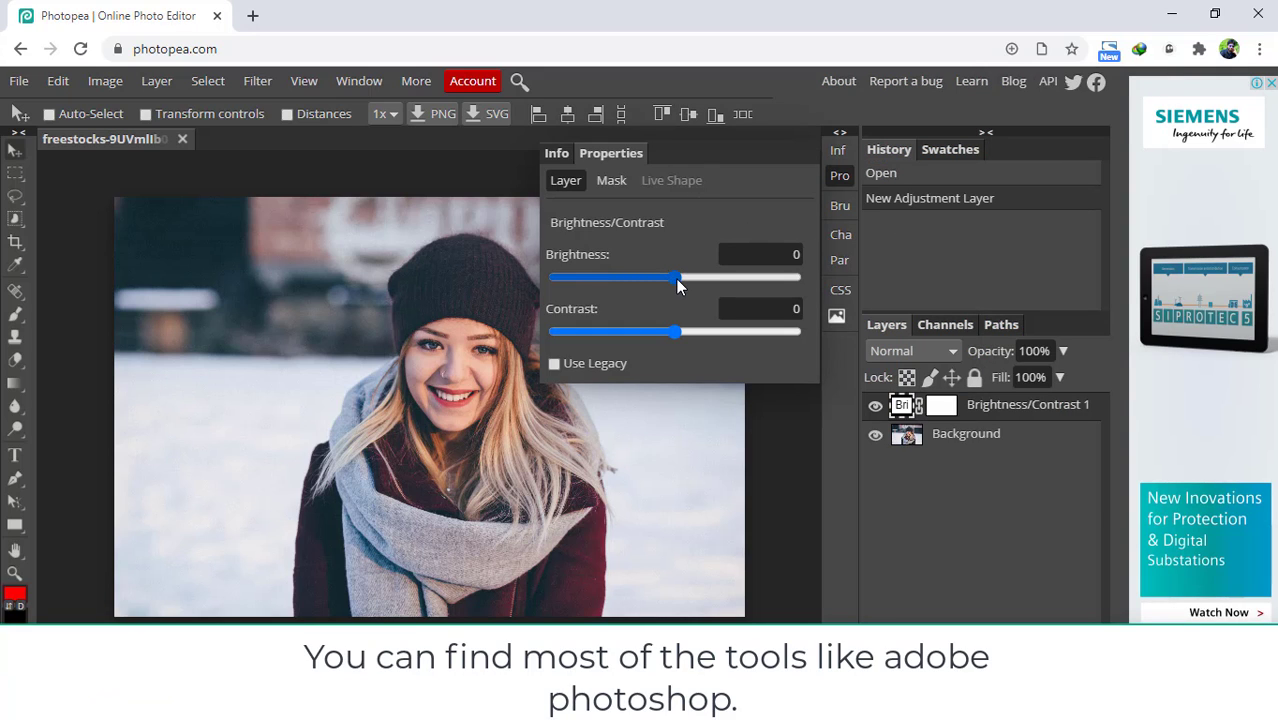
left_click(737, 280)
left_click_drag(737, 280, 701, 280)
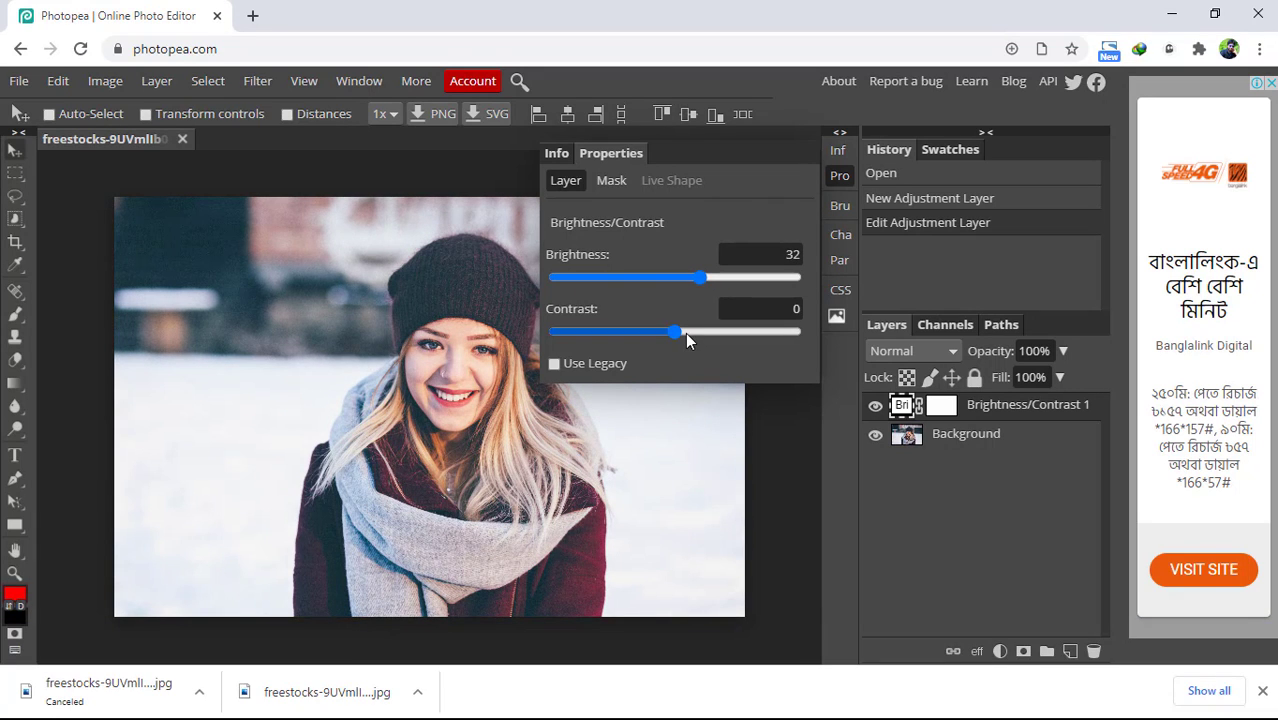
left_click_drag(708, 333, 696, 334)
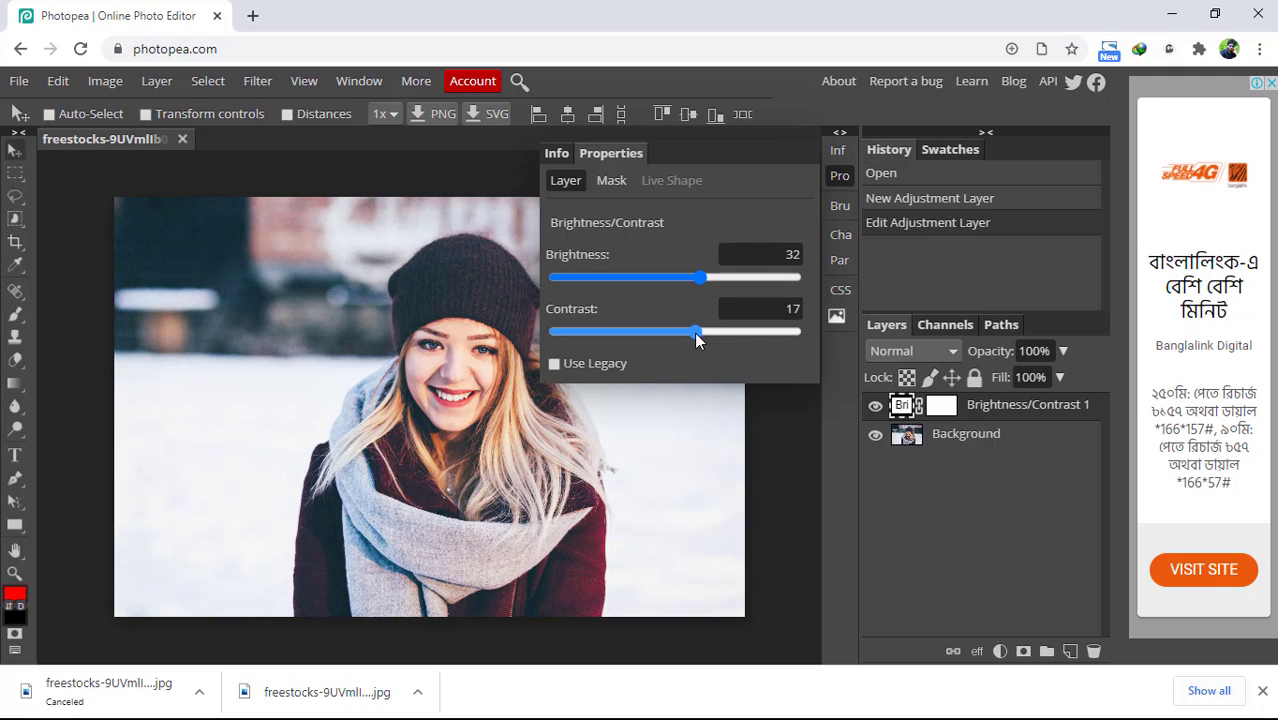
Add a Levels adjustment layer and lower its output white level to 244, leaving the output black at 0
left_click(999, 651)
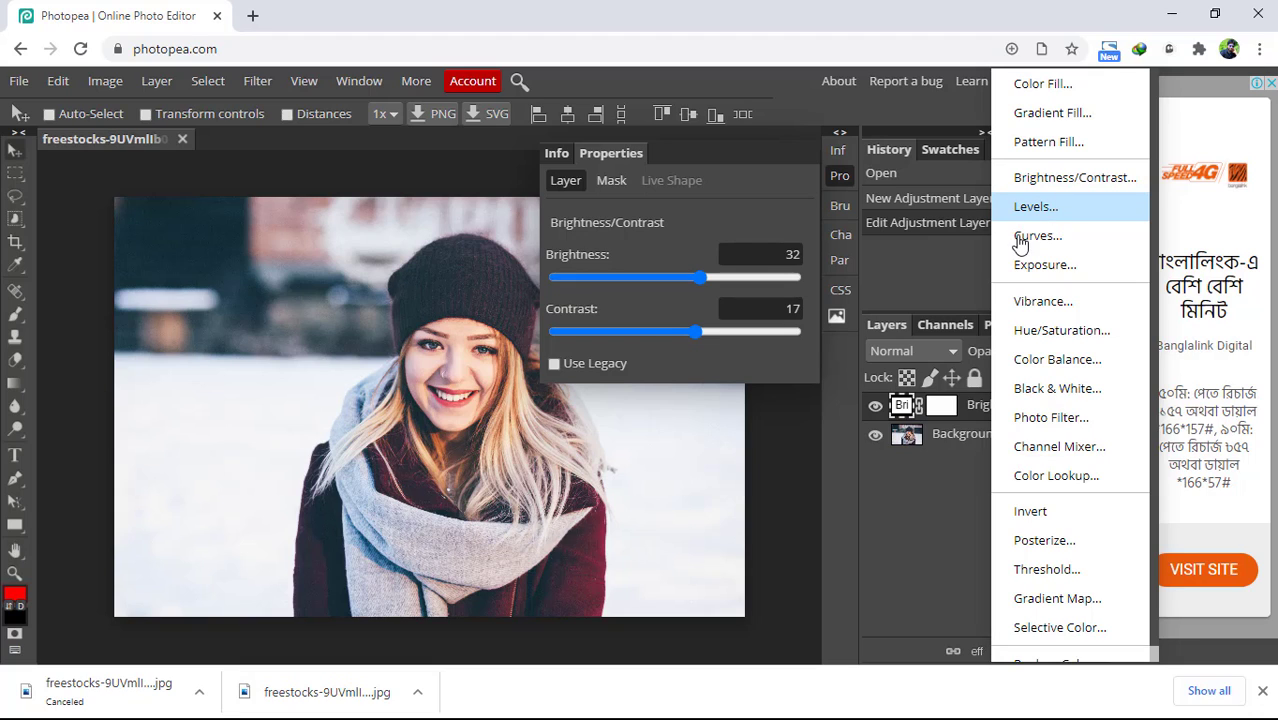
left_click(1035, 210)
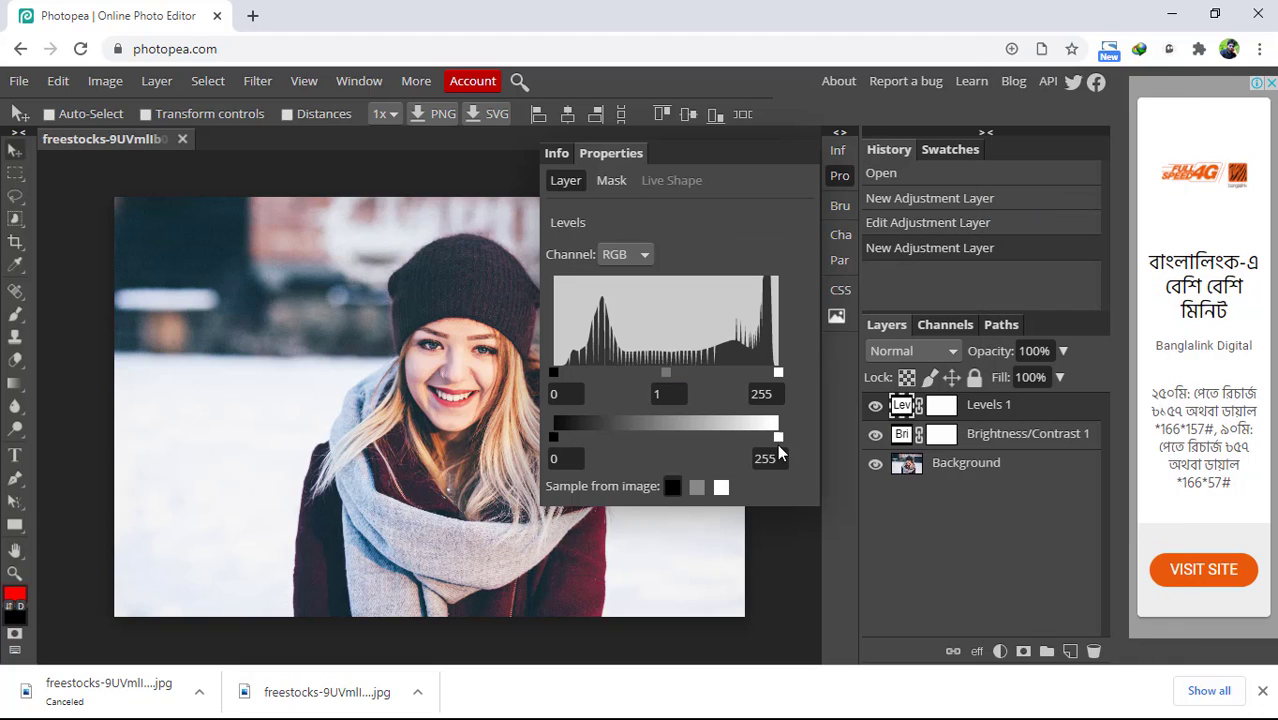
mouse_move(756, 427)
left_mouse_down()
mouse_move(738, 425)
mouse_move(780, 428)
left_mouse_up()
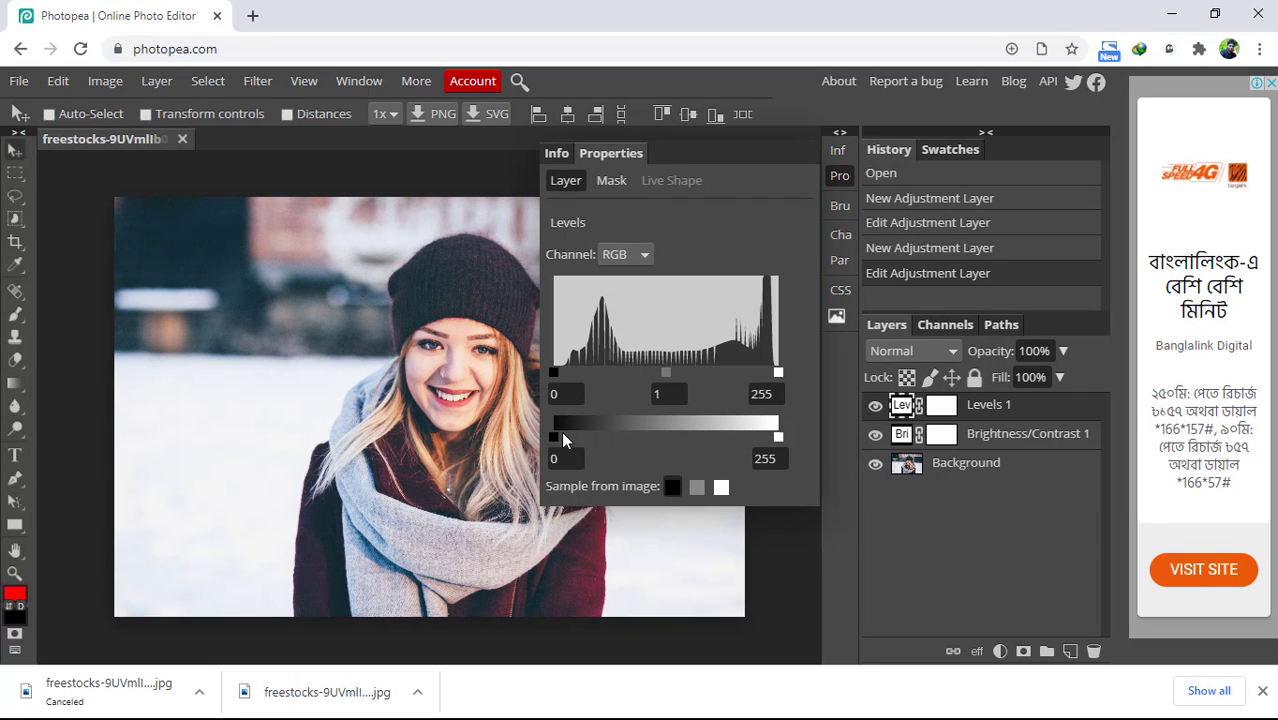
left_click_drag(579, 437, 543, 440)
left_click_drag(779, 441, 767, 443)
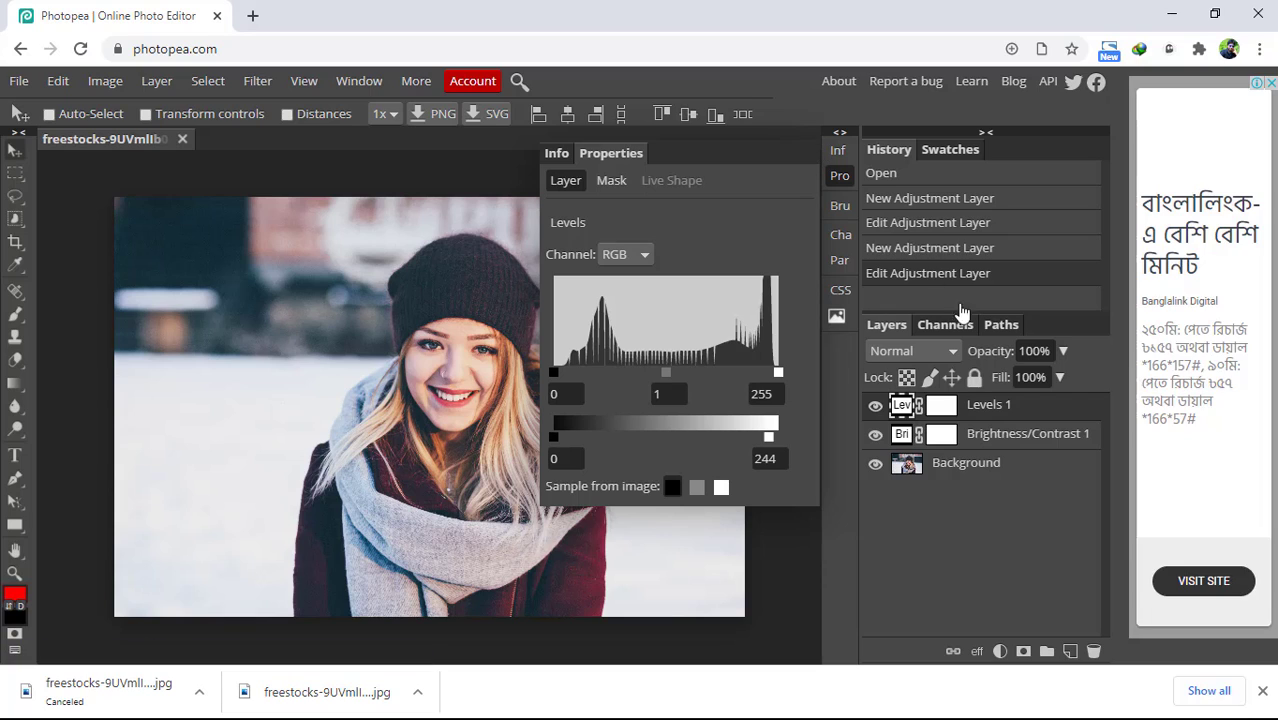
Add a Curves adjustment layer, bend the RGB curve upward at a point in the shadows to brighten the photo, and collapse its properties
left_click(999, 651)
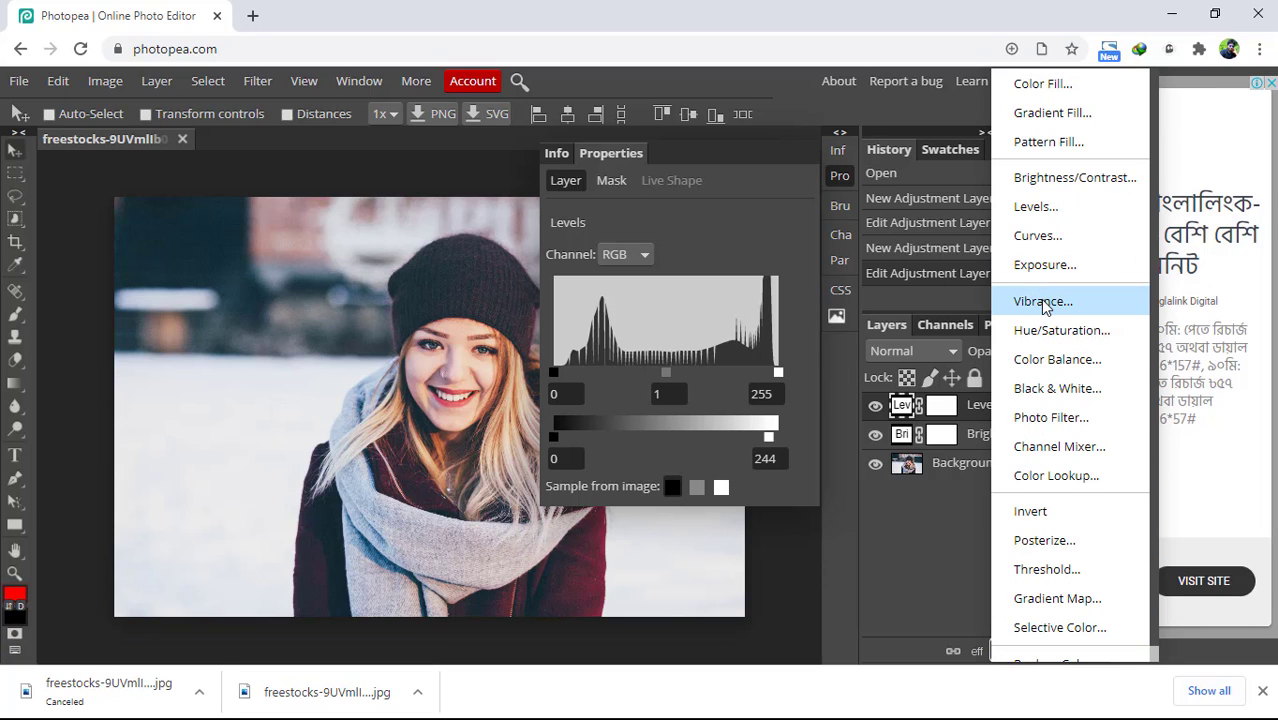
left_click(1035, 240)
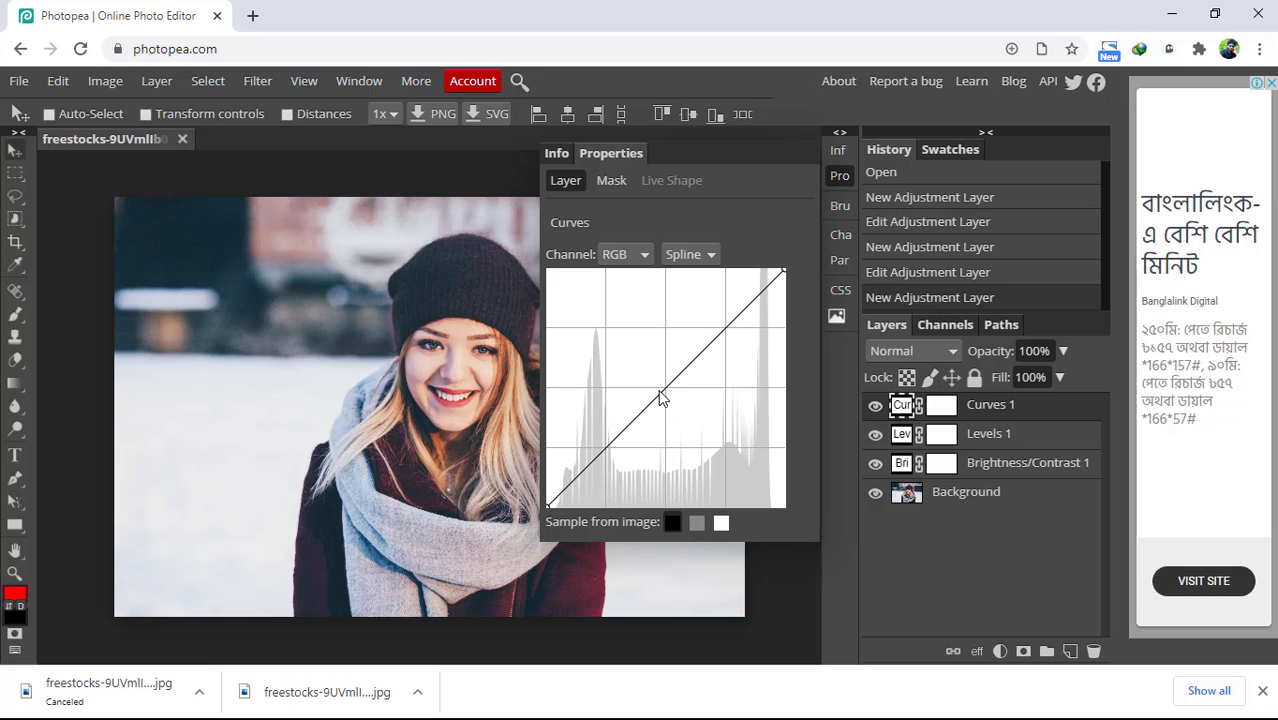
left_click_drag(660, 398, 686, 370)
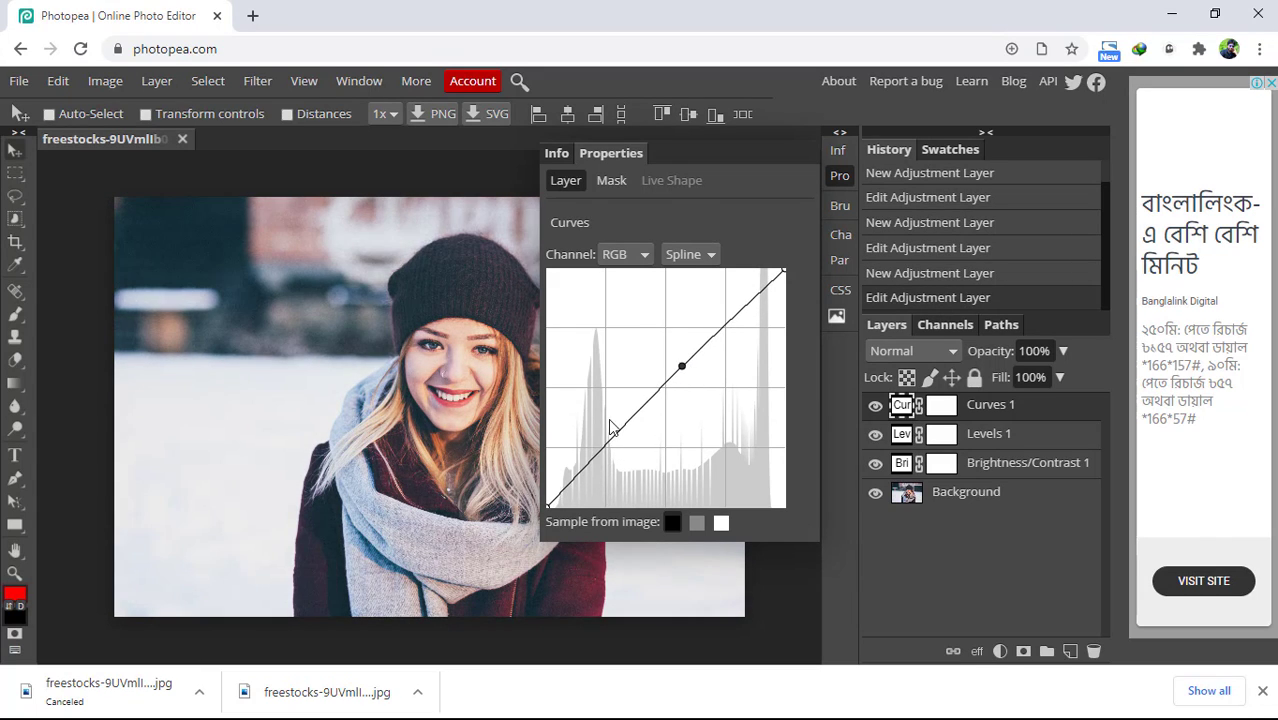
left_click_drag(613, 428, 589, 449)
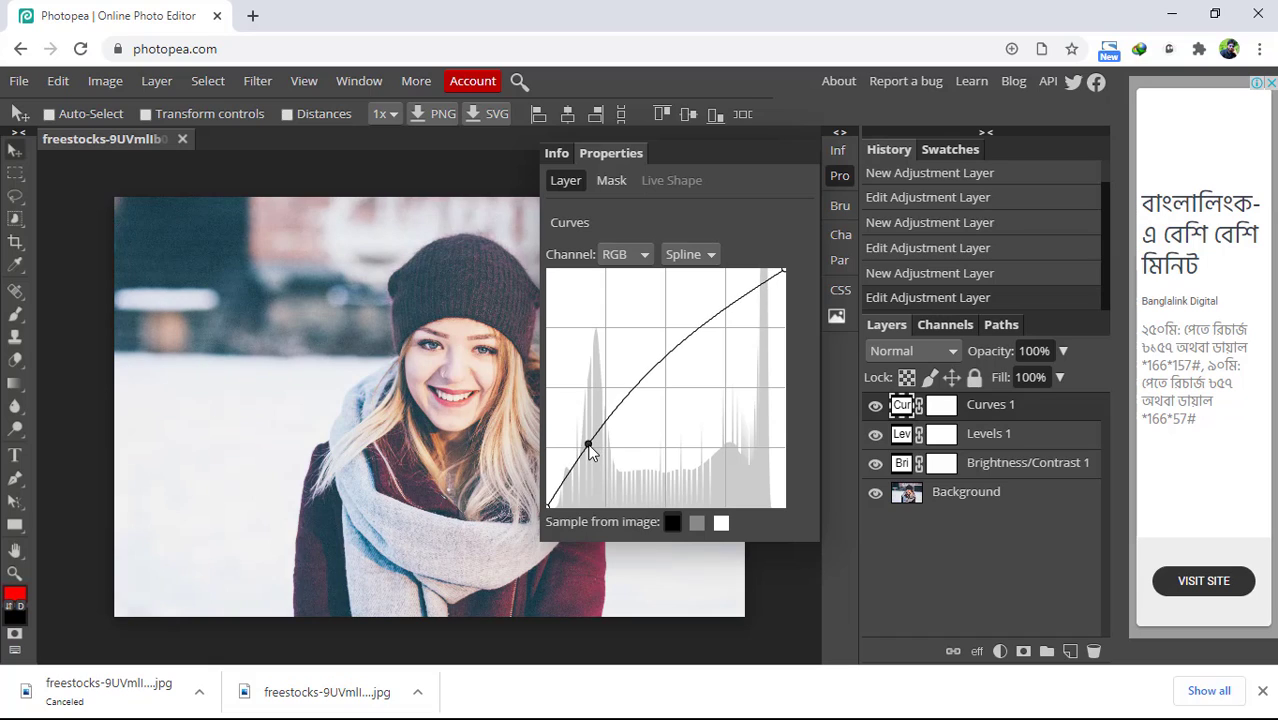
left_click(837, 133)
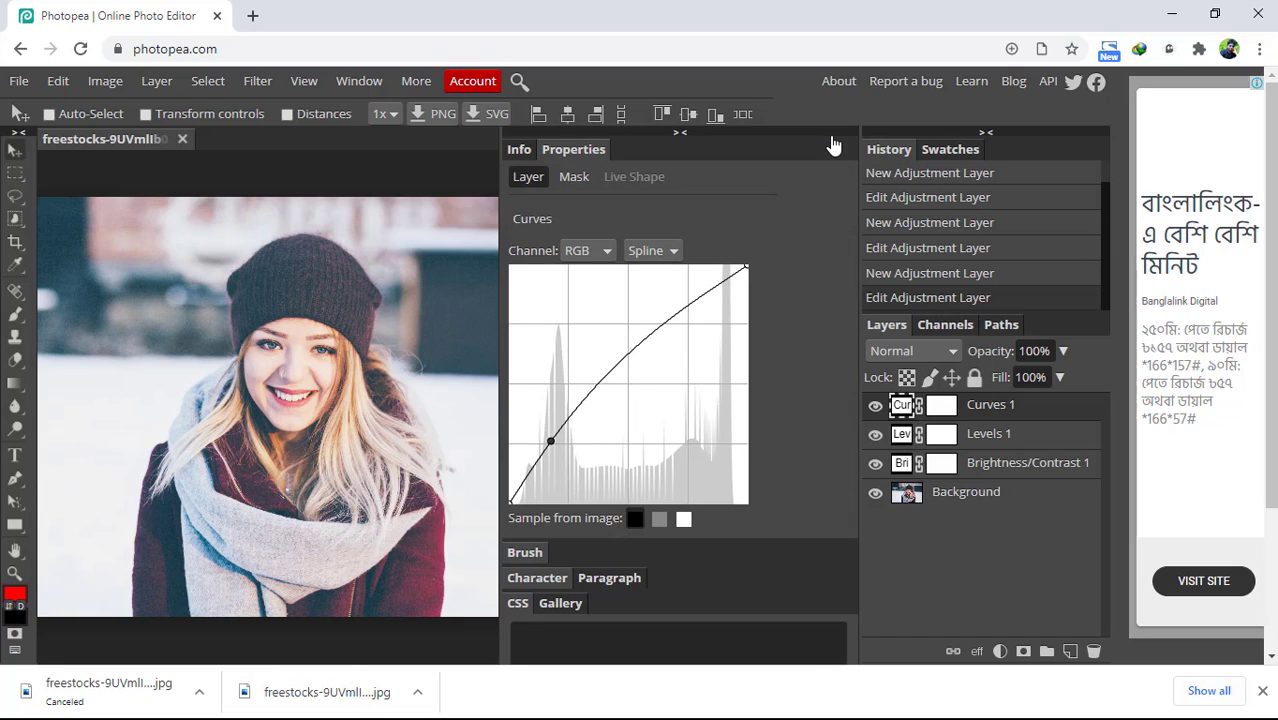
left_click(834, 145)
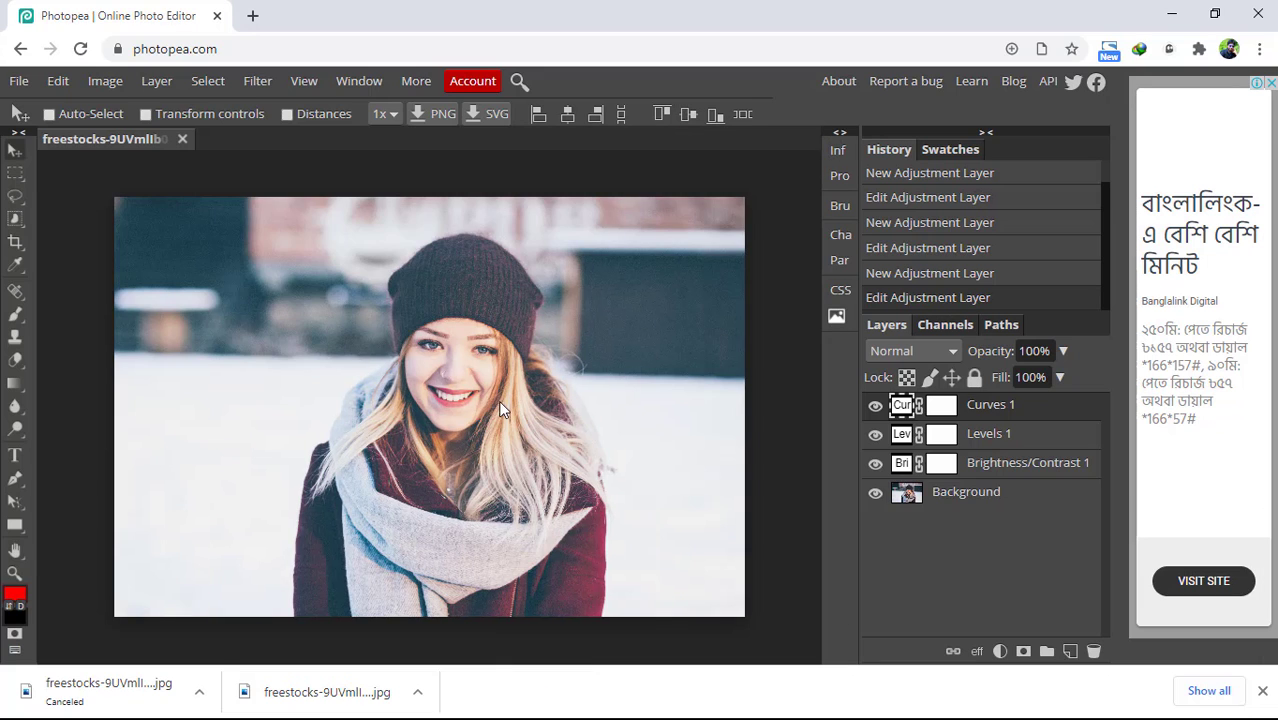
Toggle the Curves layer's visibility off and on to compare the photo with and without it
left_click(874, 410)
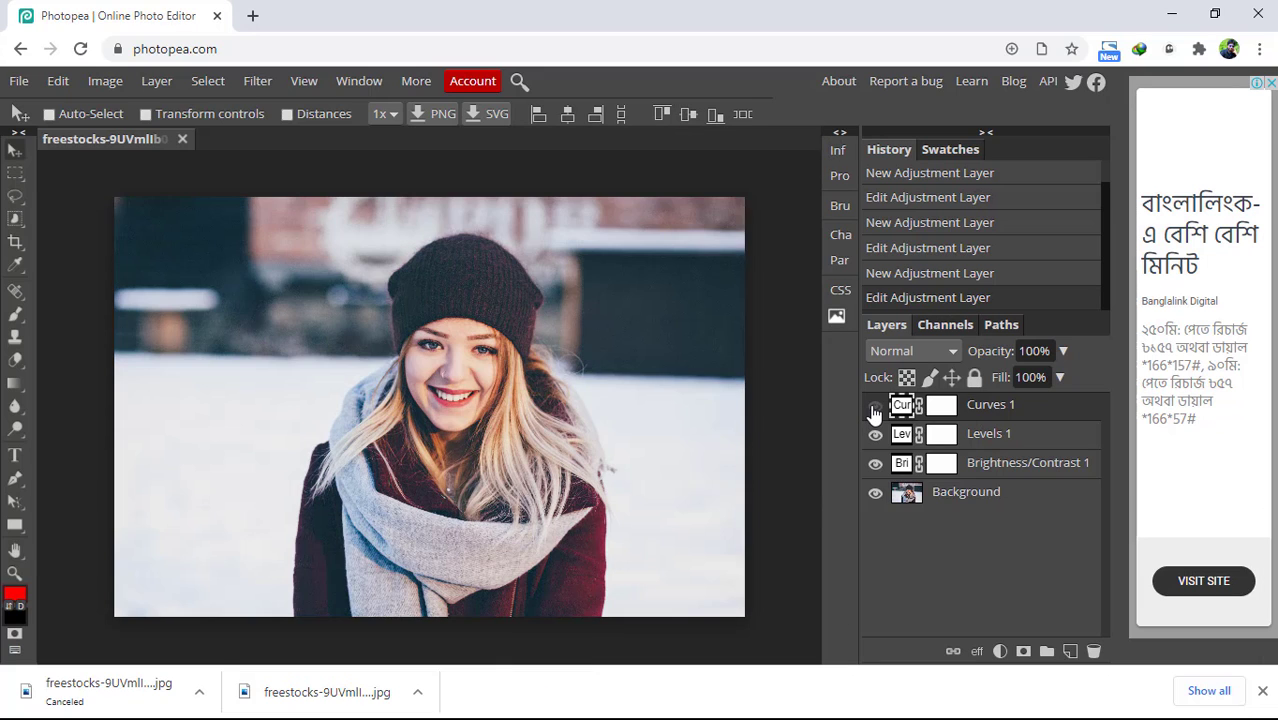
left_click(874, 410)
left_click(874, 411)
left_click(874, 410)
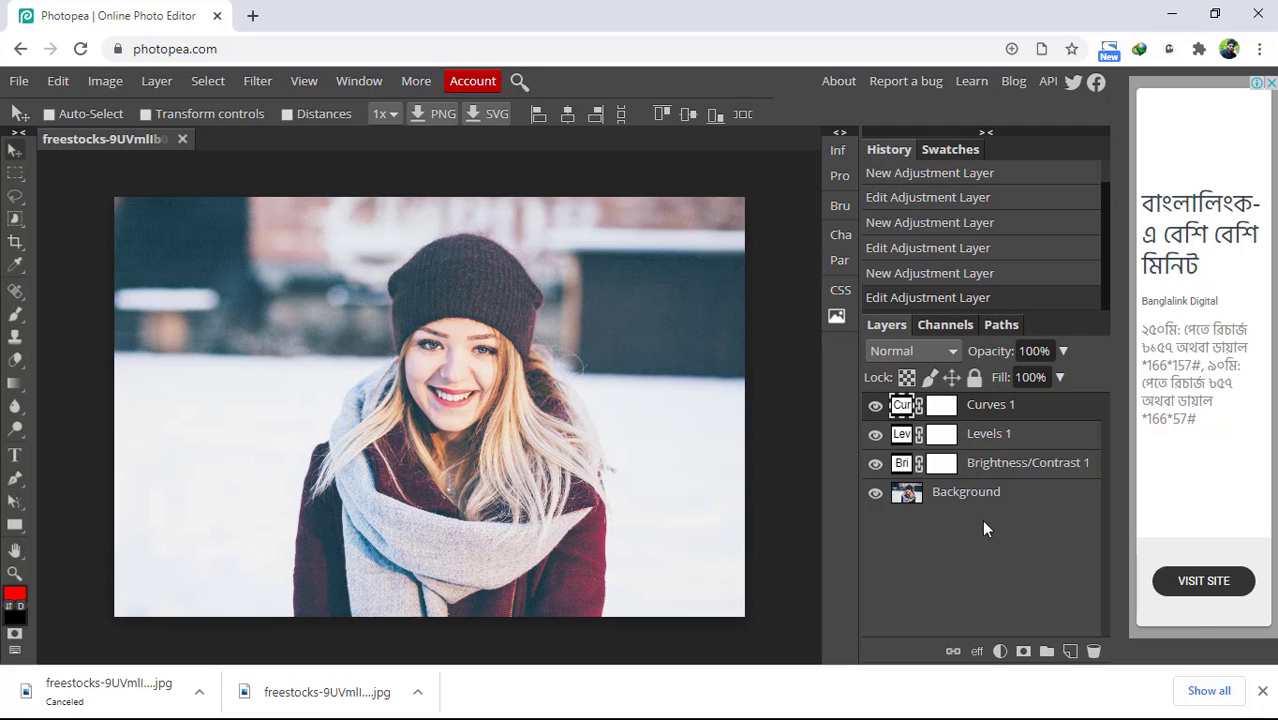
Add a Vibrance adjustment layer with vibrance -32 and saturation -9, and close its properties
left_click(997, 646)
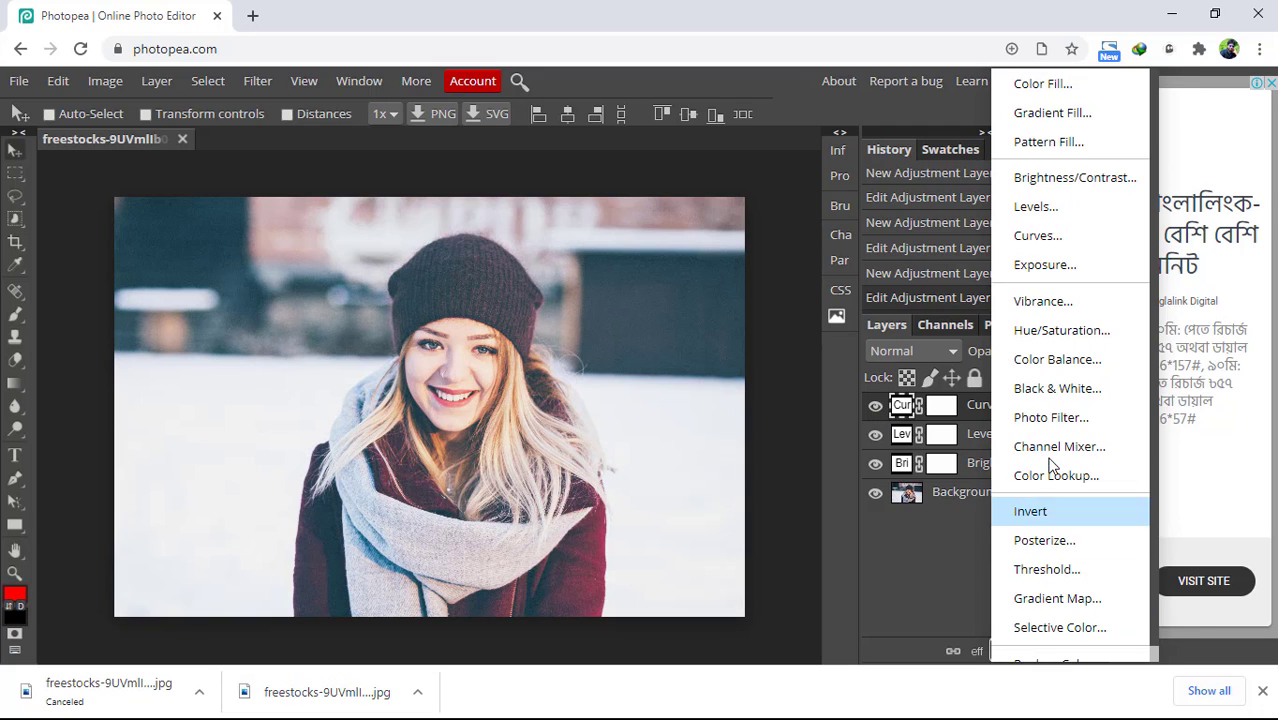
left_click(1048, 310)
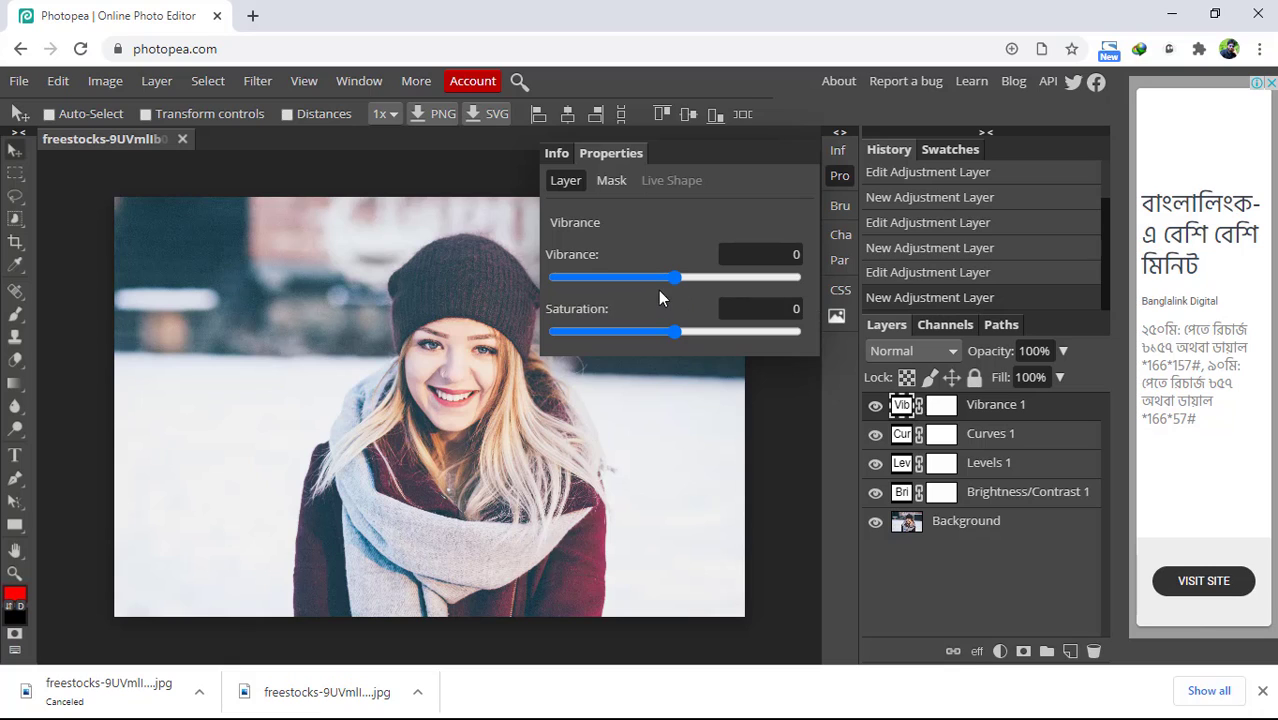
left_click_drag(670, 279, 652, 282)
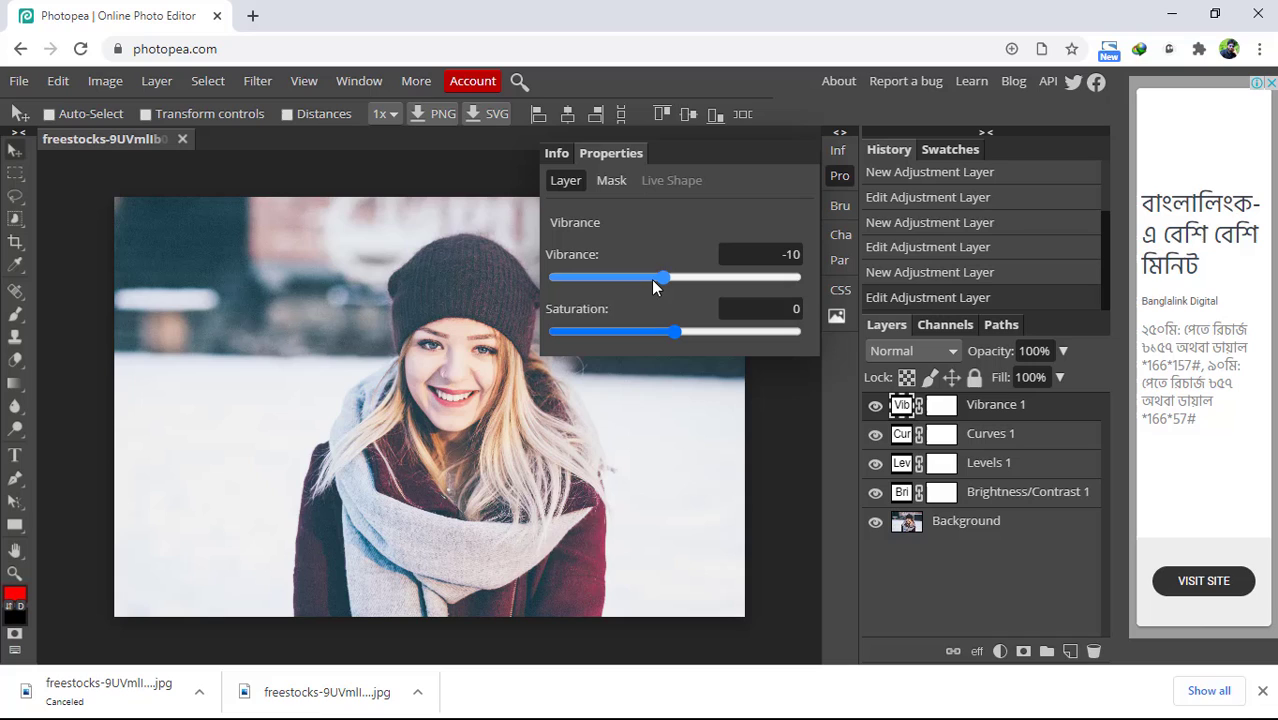
mouse_move(661, 338)
left_mouse_down()
mouse_move(645, 335)
mouse_move(683, 342)
mouse_move(672, 338)
left_mouse_up()
left_click(687, 347)
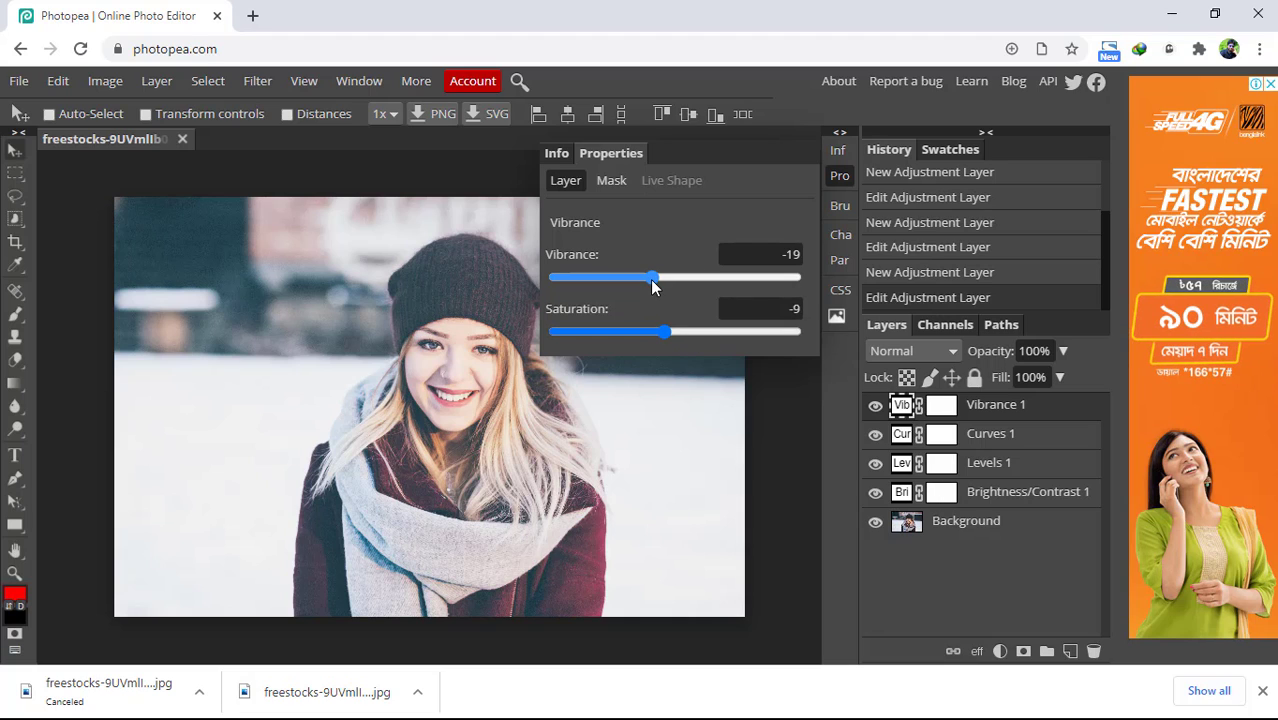
left_click_drag(641, 285, 635, 280)
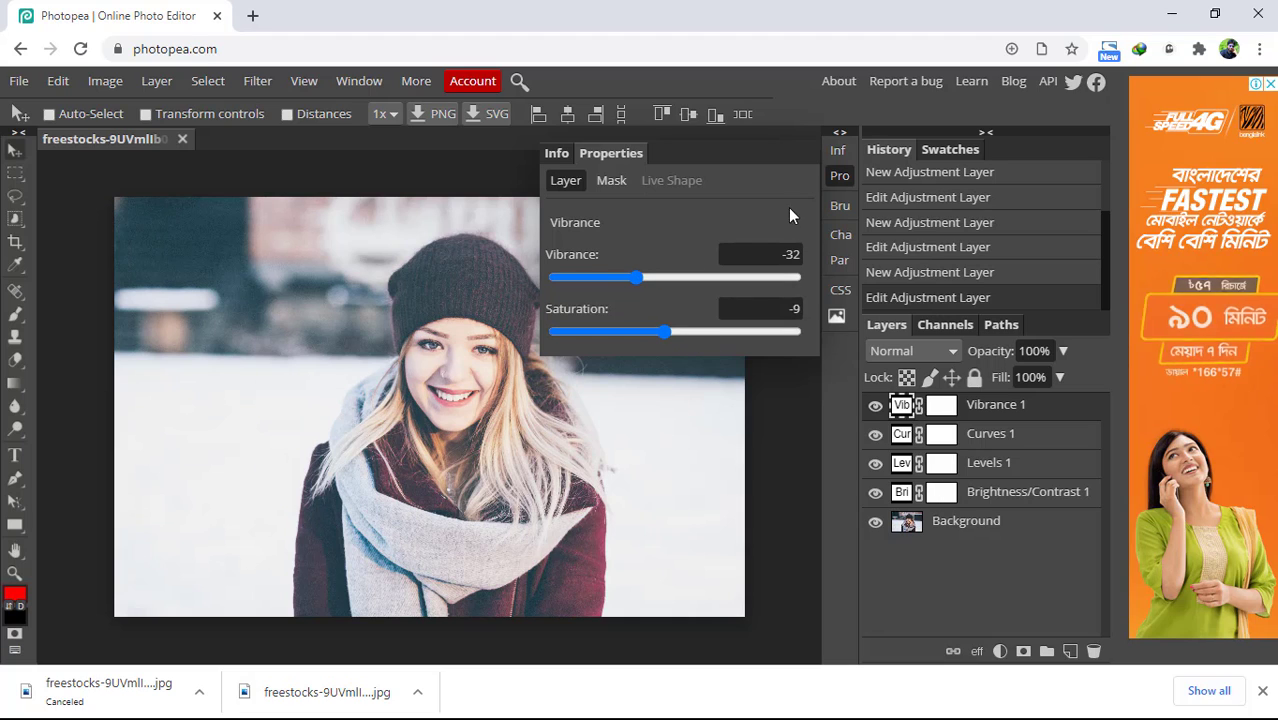
left_click(840, 177)
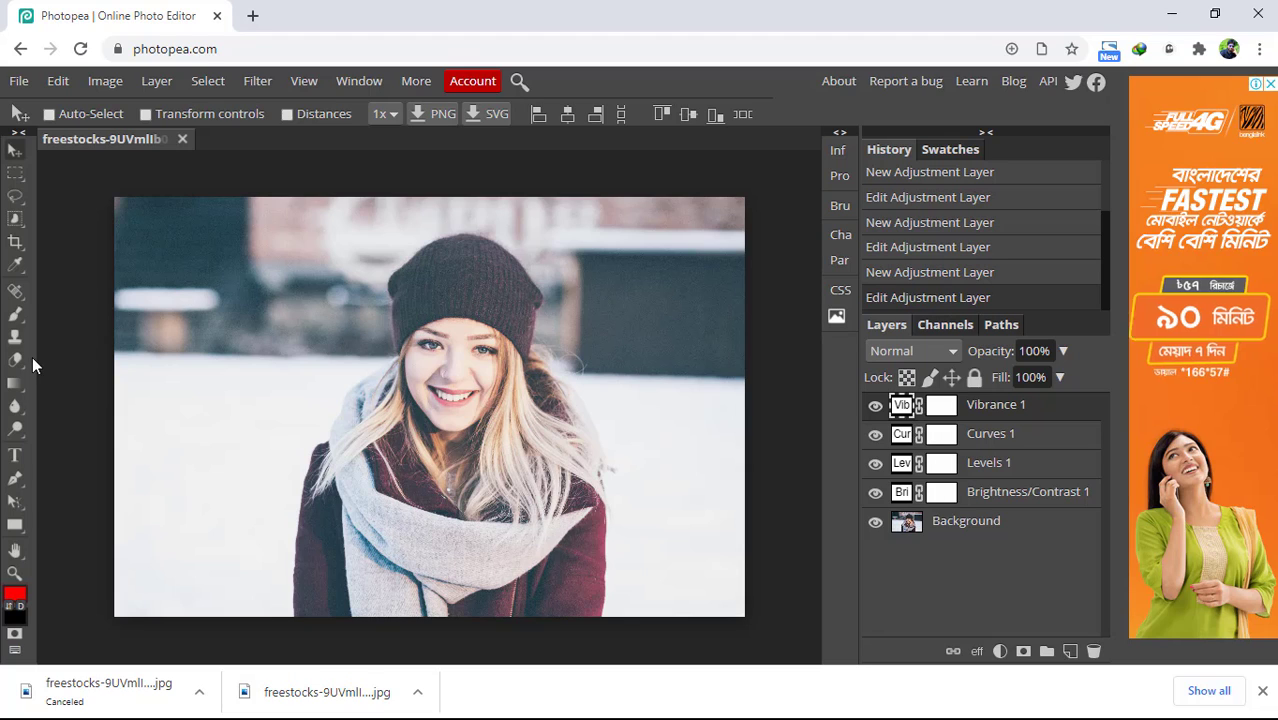
Choose the Brush tool with the speckled 7 px preset and enlarge its size to 698 px
left_click(15, 313)
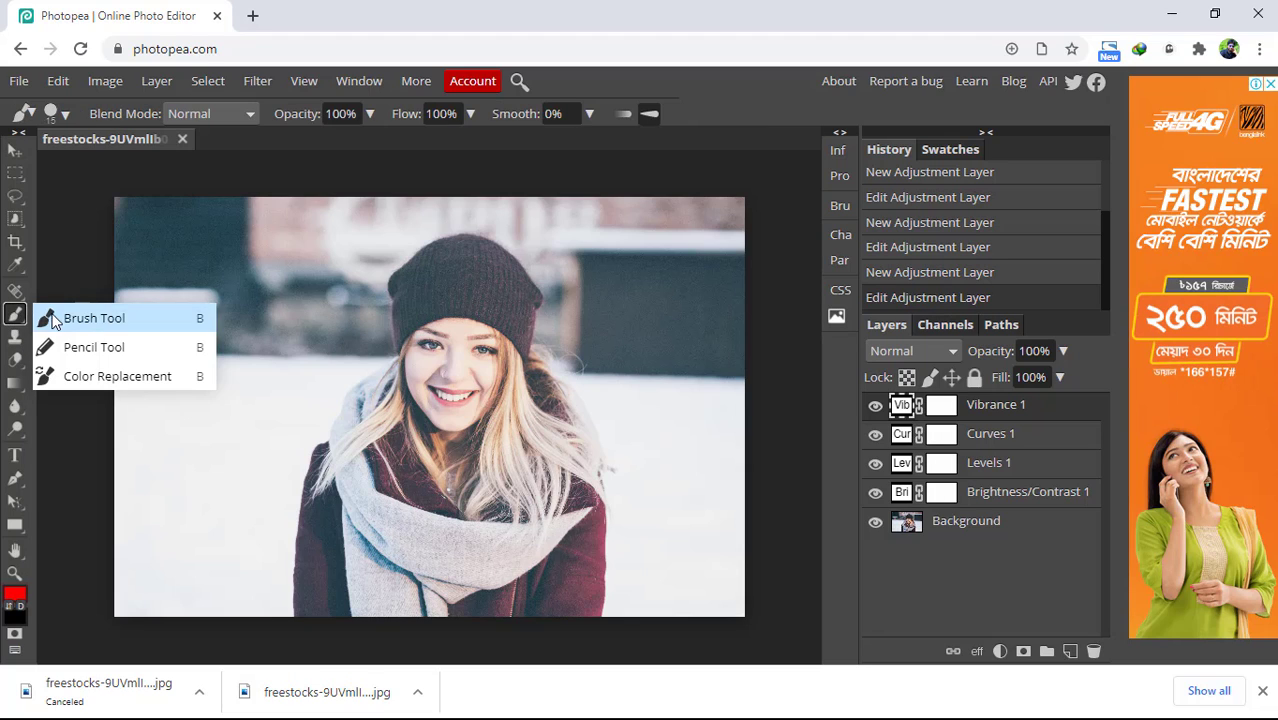
left_click(53, 318)
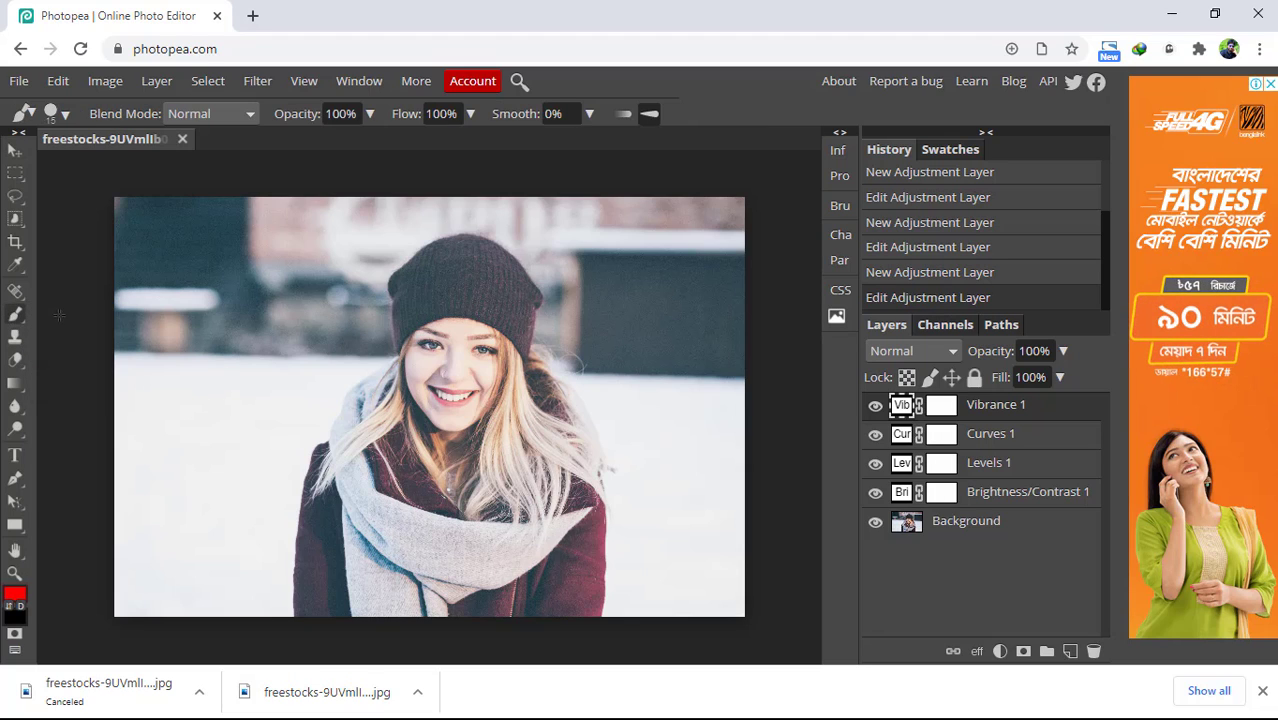
left_click(64, 113)
left_click_drag(92, 166, 234, 176)
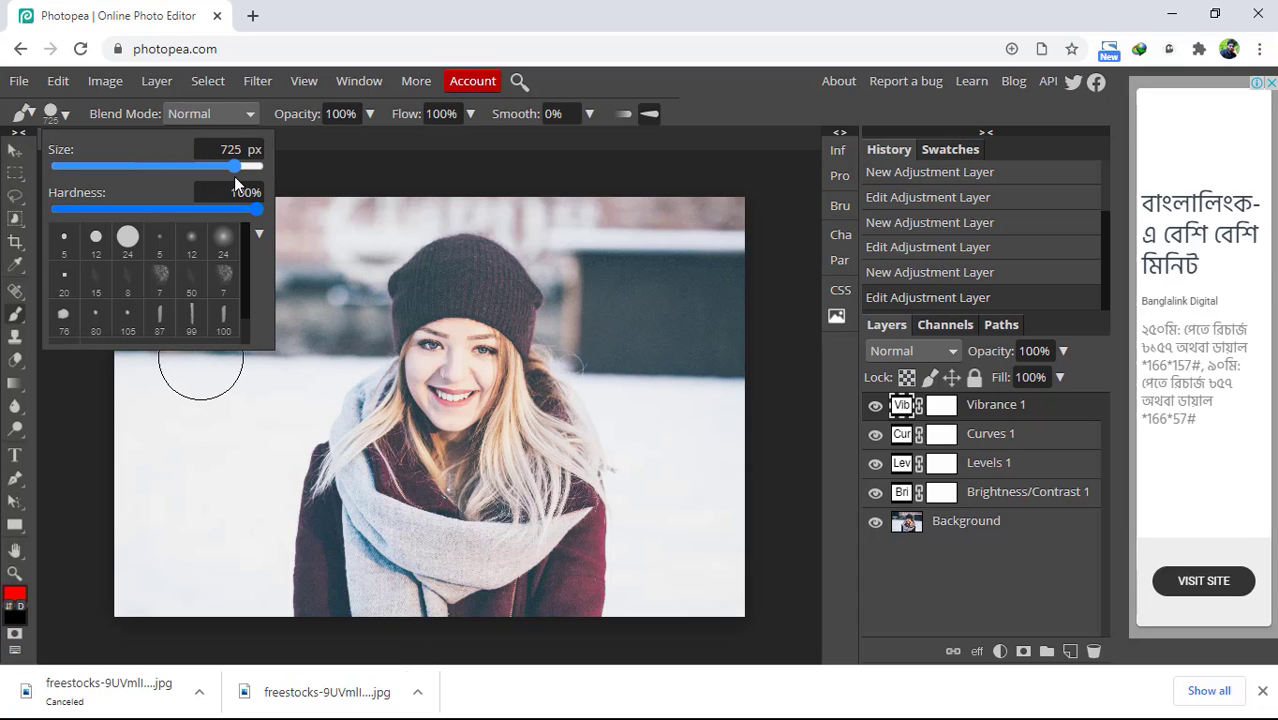
left_click(159, 273)
key("Escape")
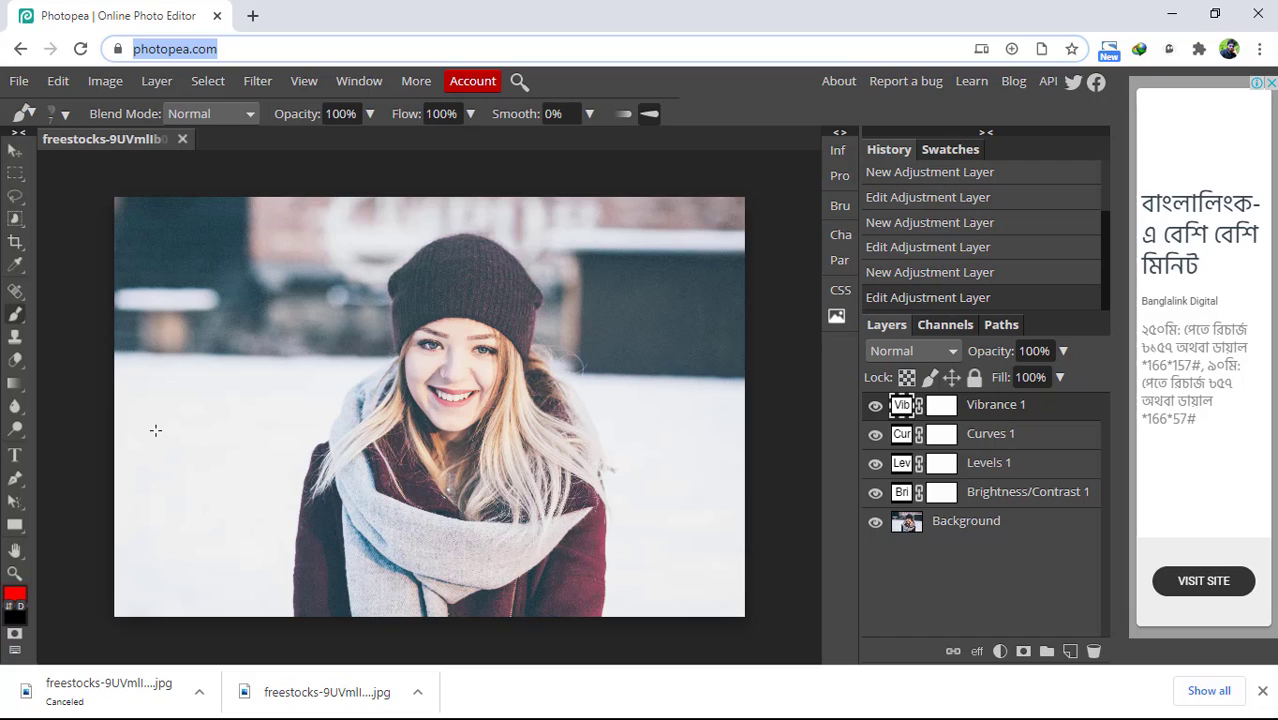
left_click(67, 113)
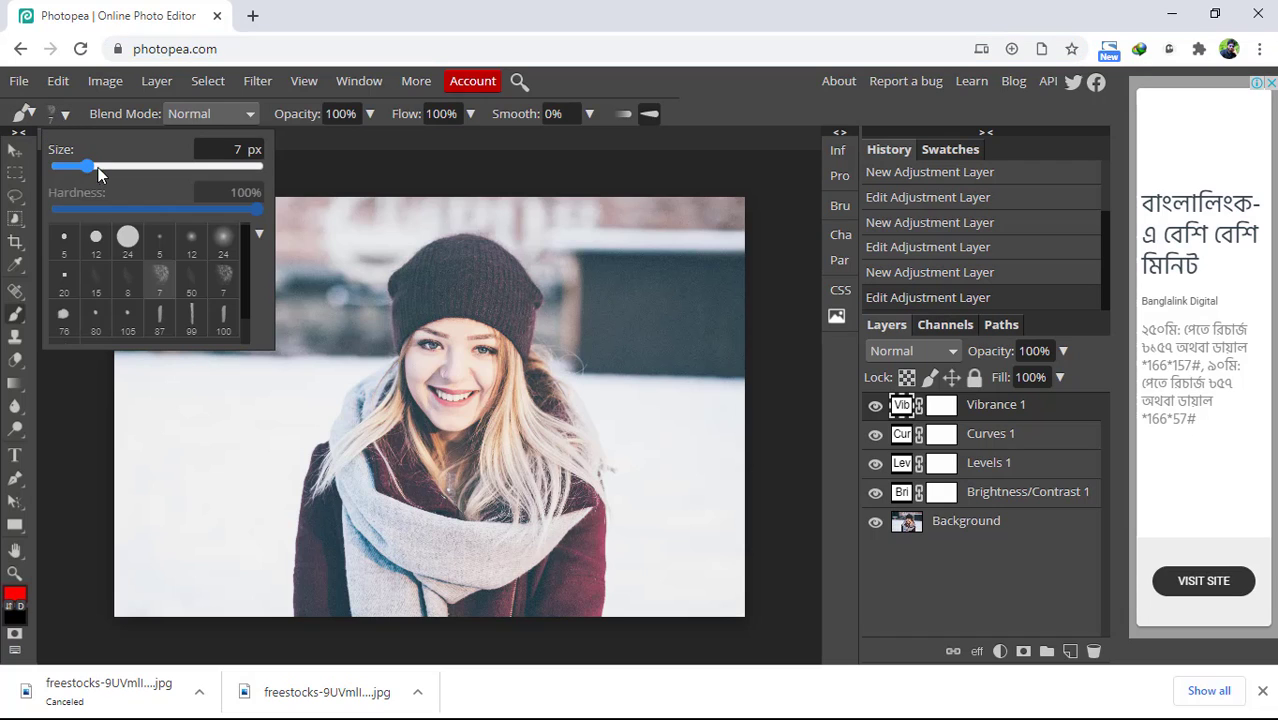
left_click_drag(97, 166, 231, 166)
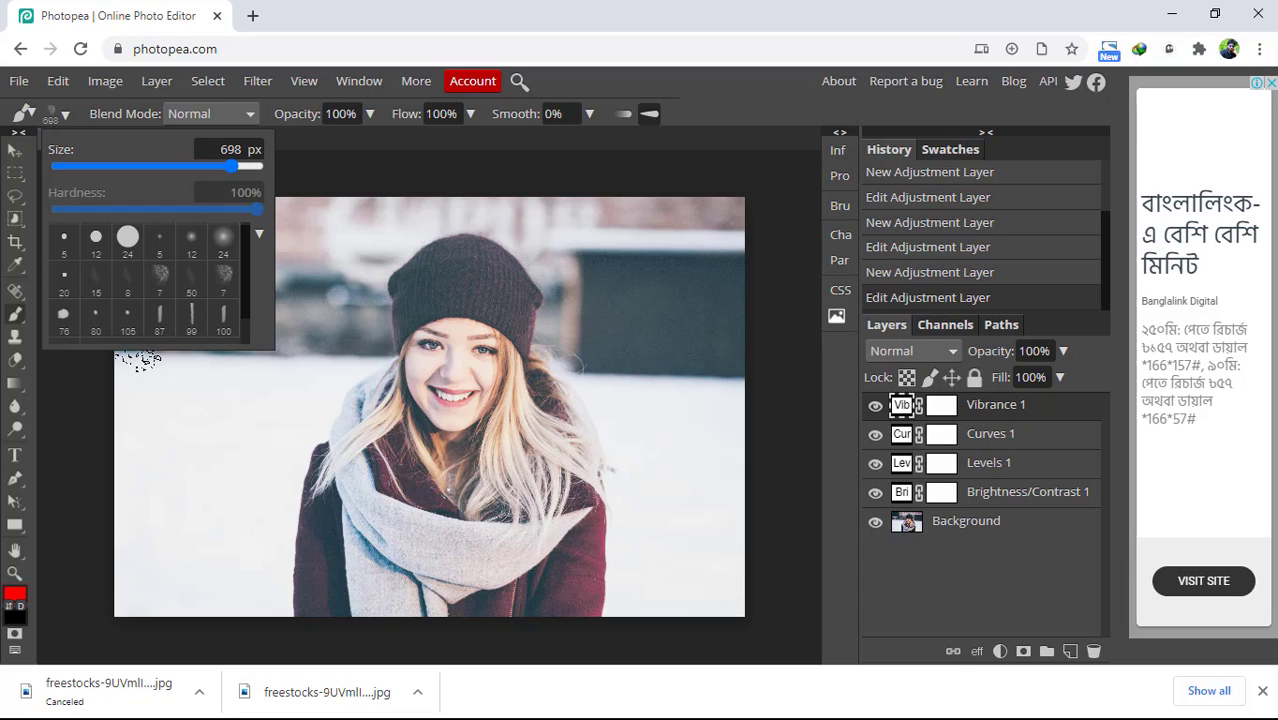
Select the Background layer and paint a brush stroke over the snow to the left of the woman
left_click(160, 422)
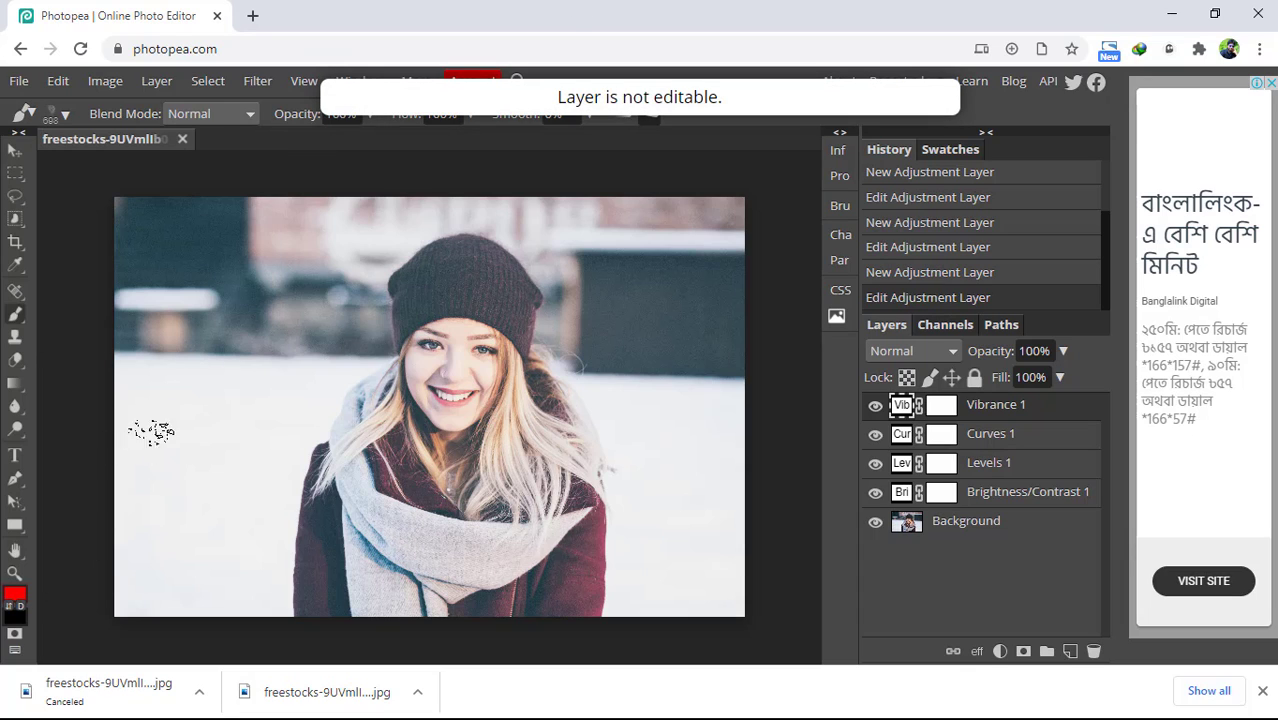
left_click(988, 520)
left_click_drag(137, 445, 185, 425)
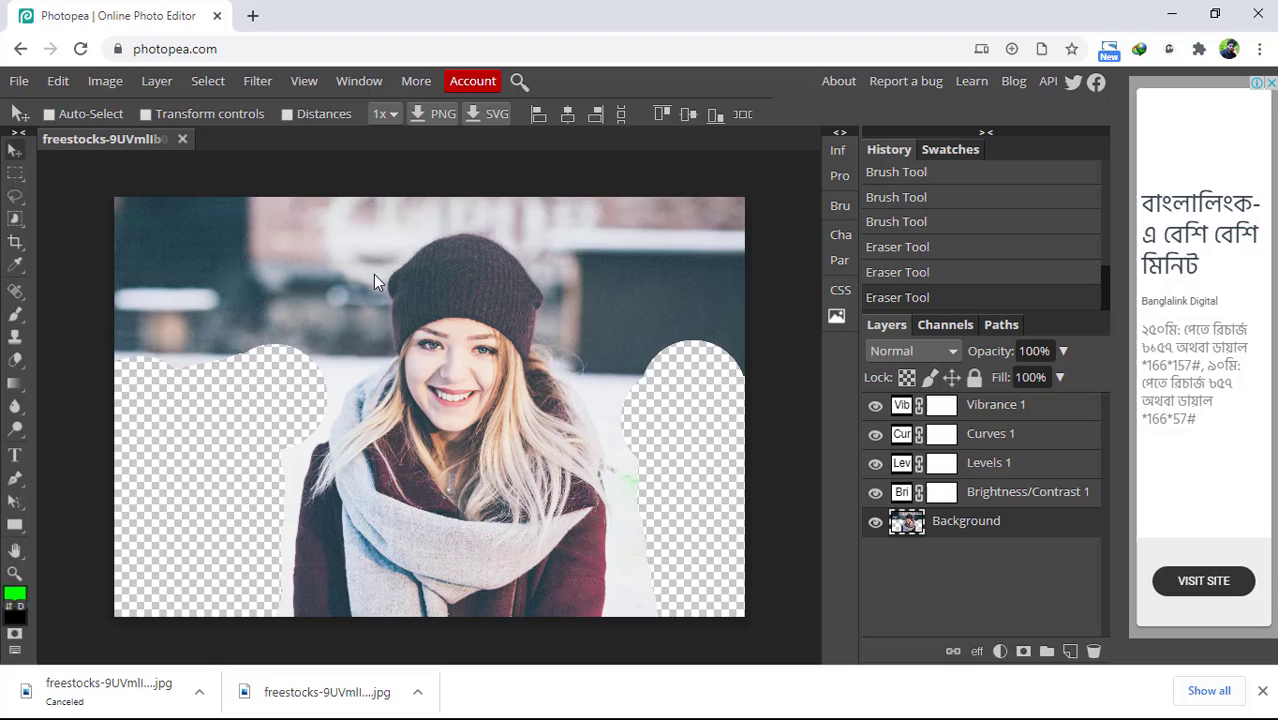
Open the list of export formats for the edited photo
left_click(19, 81)
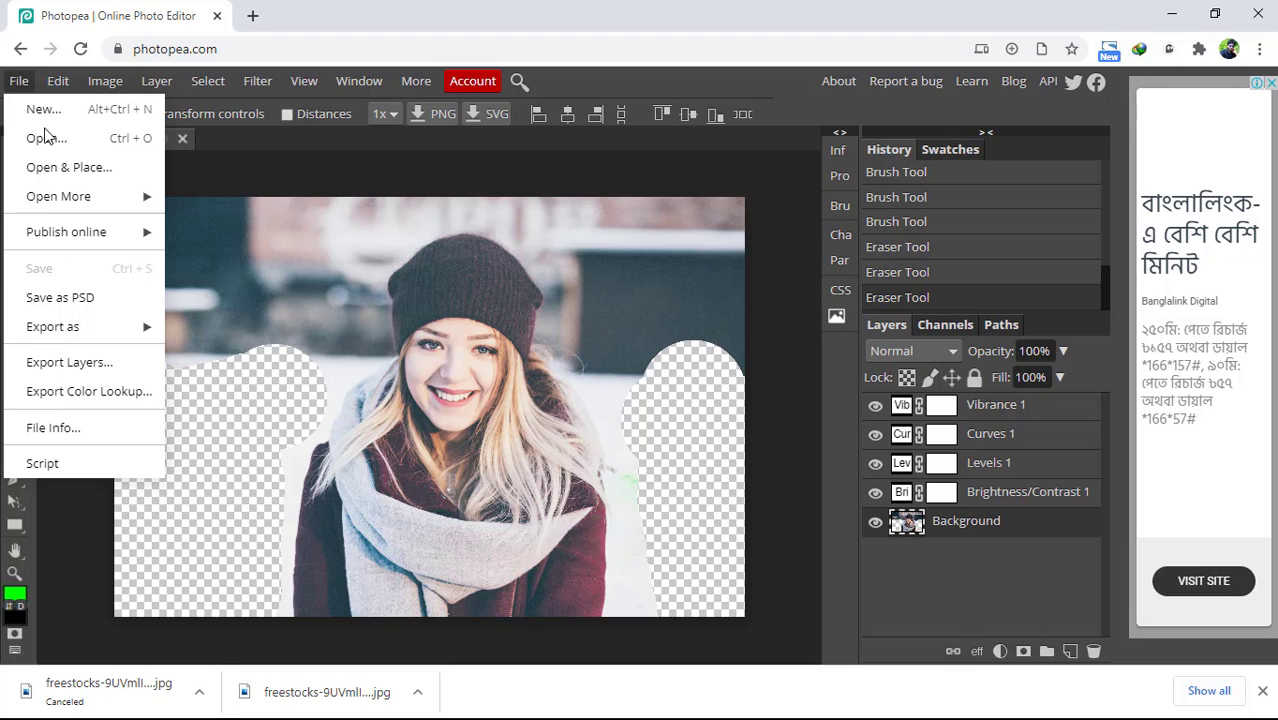
mouse_move(80, 326)
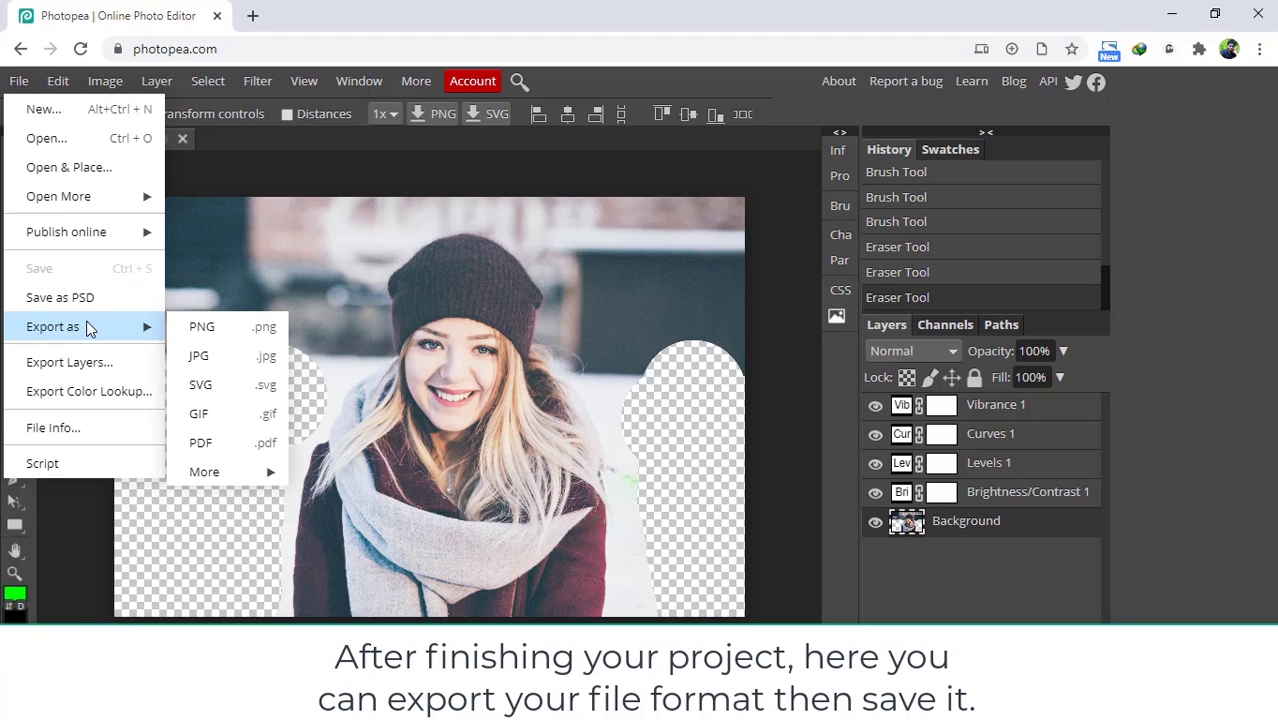